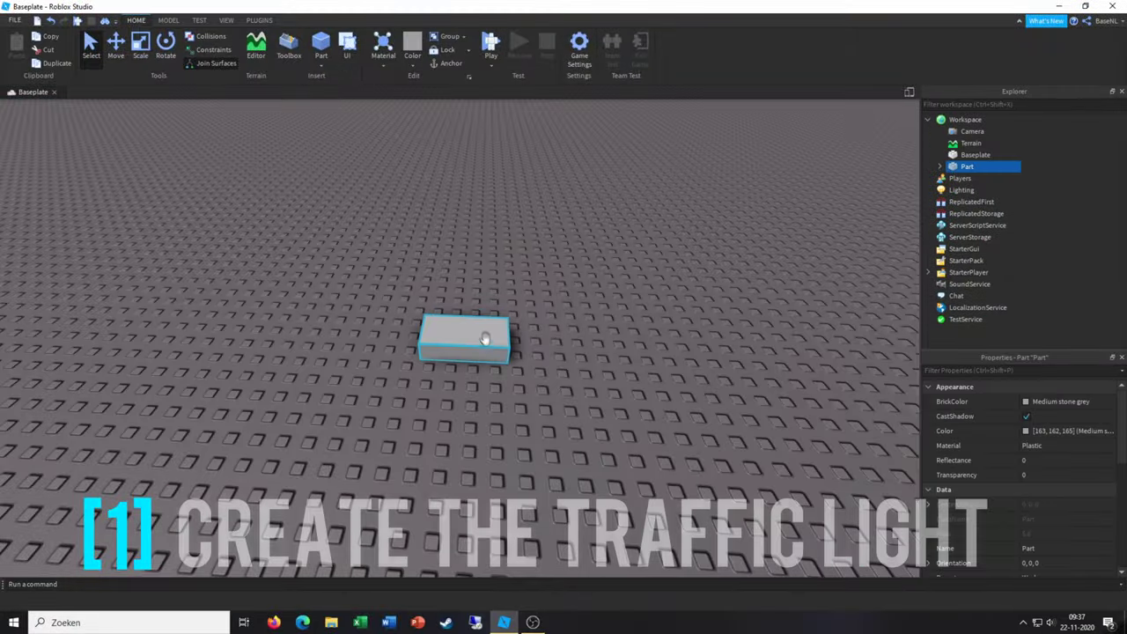
Resize and rotate the grey part into a flat plate
key(ctrl+3)
key(ctrl+r)
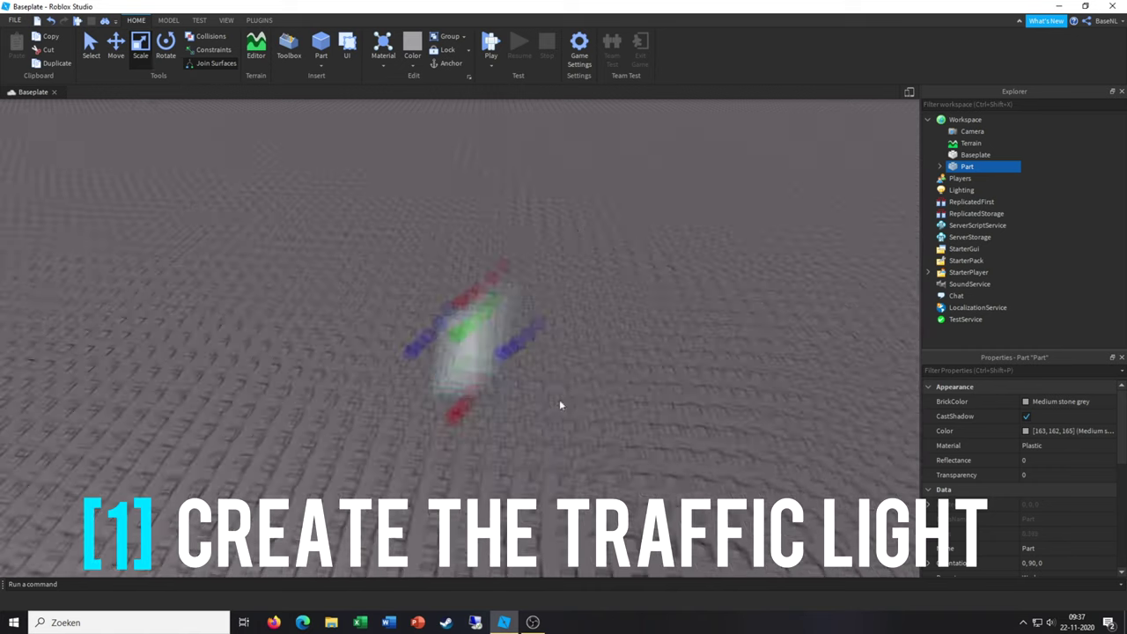
click(571, 339)
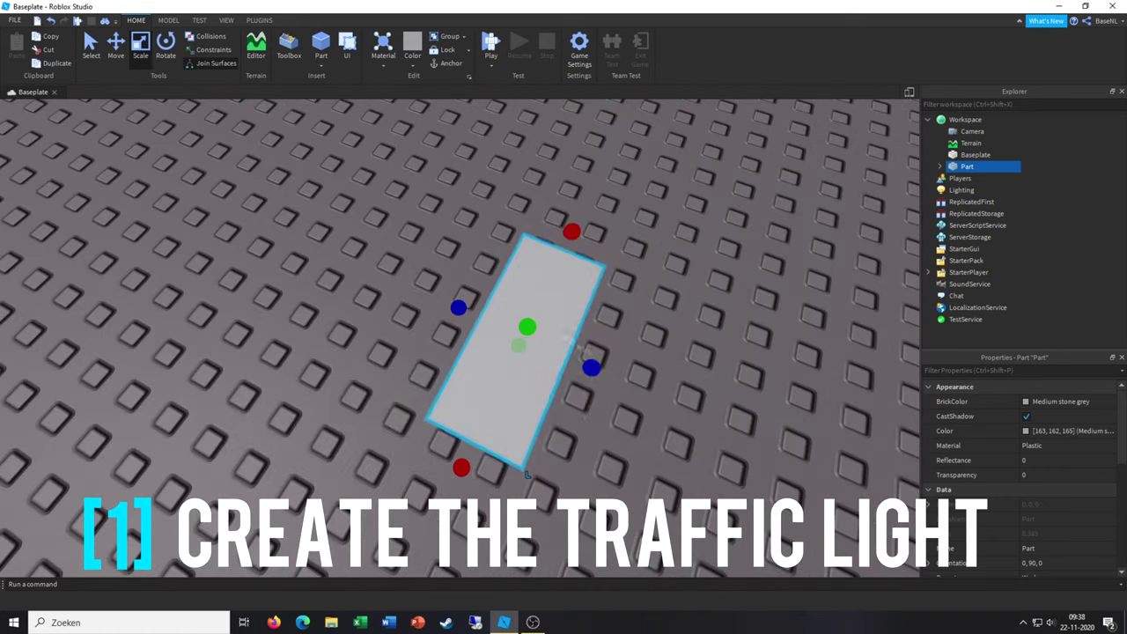
Insert a cylinder, turn it upright and shrink it into a small disc on the plate
click(322, 64)
click(328, 121)
key(ctrl+4)
key(ctrl+t)
drag(448, 302, 414, 291)
key(ctrl+3)
mouse_move(342, 126)
mouse_down()
mouse_move(403, 299)
mouse_move(557, 295)
mouse_up()
Duplicate the disc and space three discs in a row along the plate
click(568, 319)
key(ctrl+2)
key(ctrl+d)
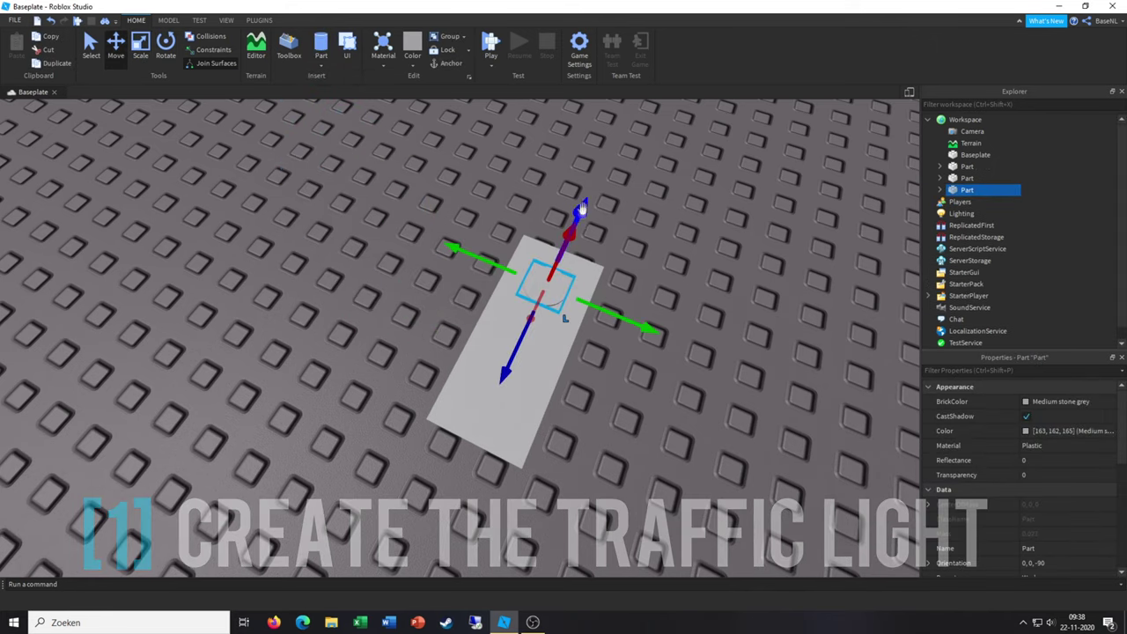
right_drag(556, 270, 611, 348)
ctrl+click(516, 326)
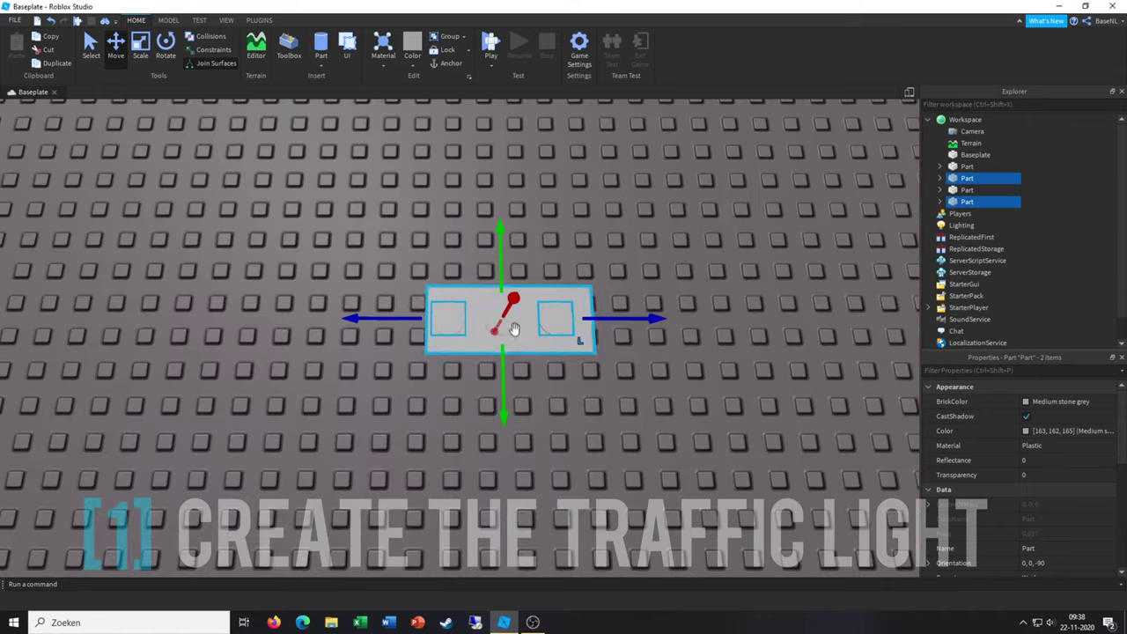
ctrl+click(504, 318)
mouse_move(412, 322)
right_down()
mouse_move(405, 270)
mouse_move(544, 295)
right_up()
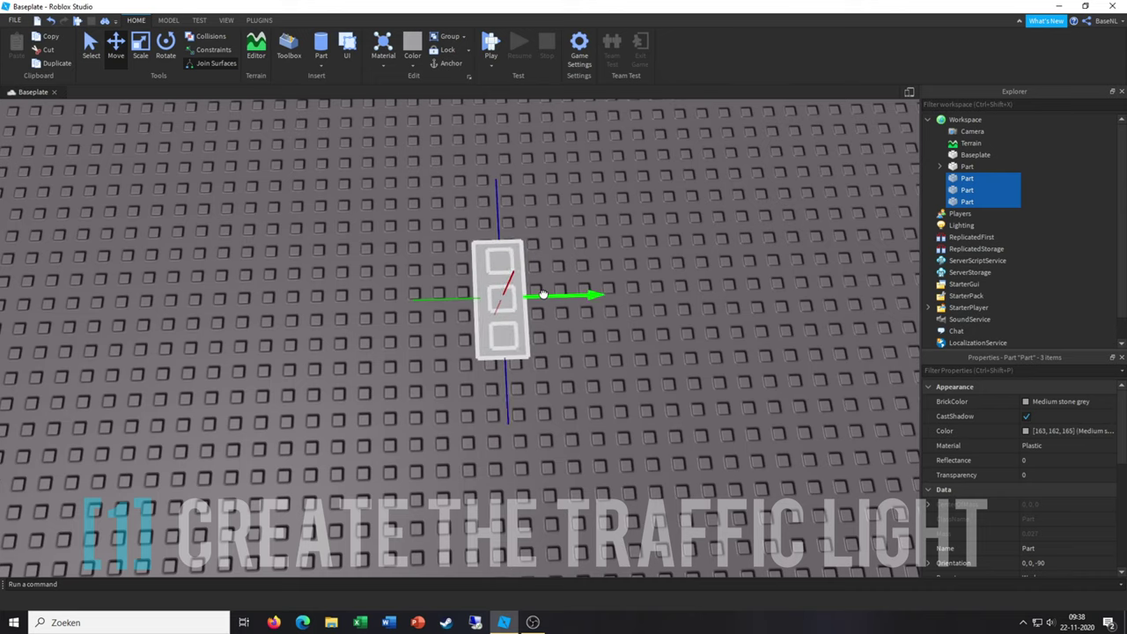
click(564, 251)
Colour the plate pure black
scroll(563, 248, up, 5)
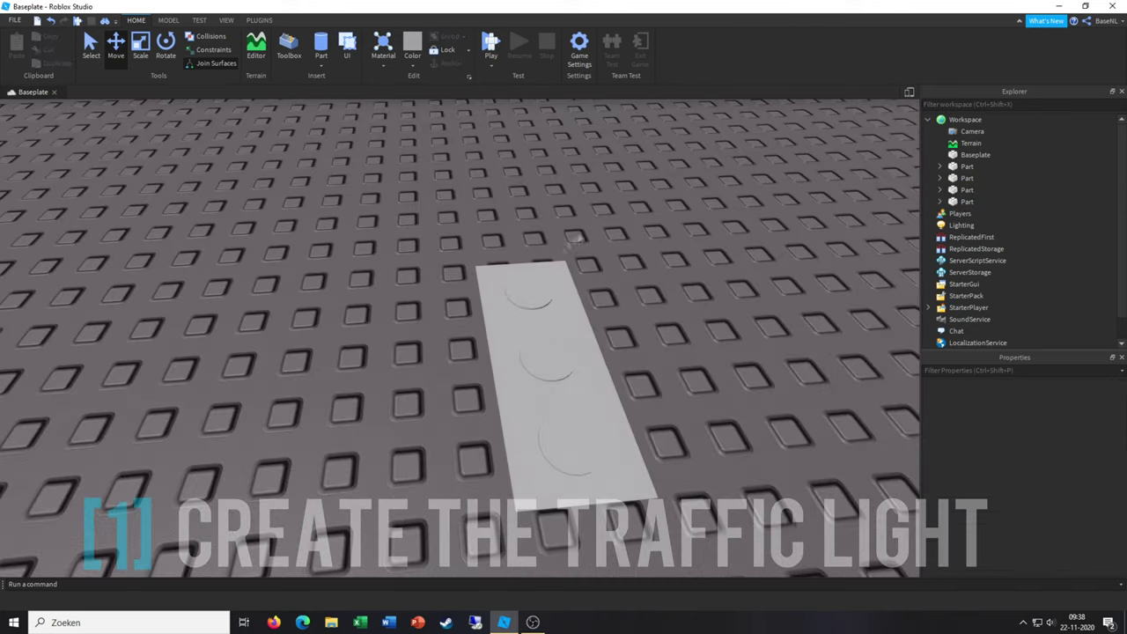
scroll(576, 226, down, 3)
right_drag(576, 221, 503, 370)
click(503, 369)
click(412, 48)
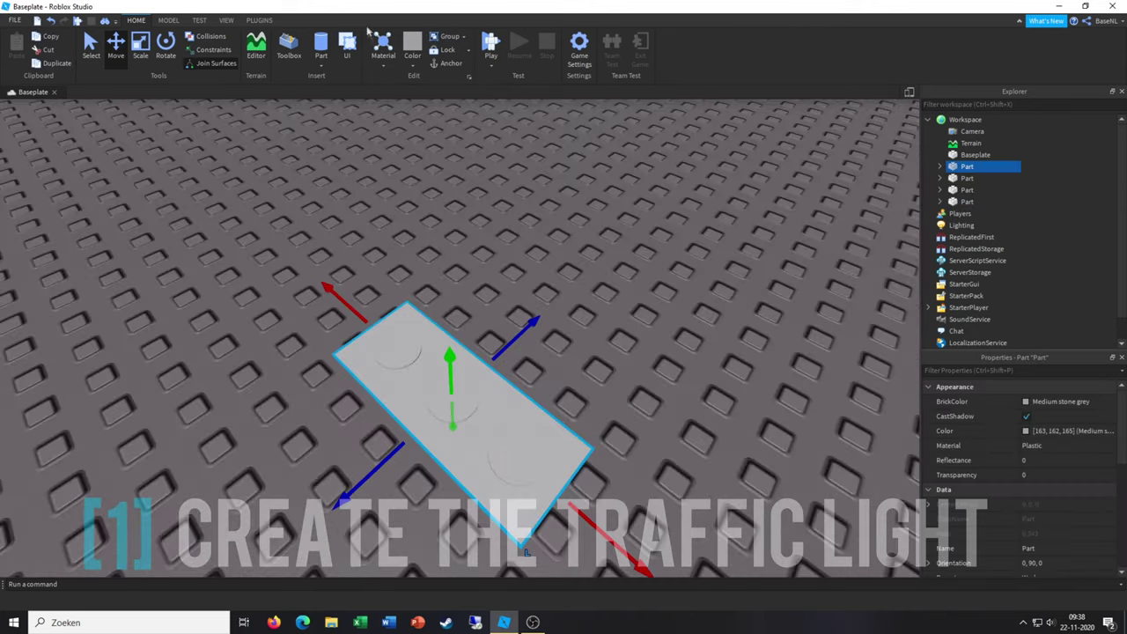
click(422, 270)
click(412, 51)
click(518, 269)
click(411, 54)
click(420, 270)
Set all three discs to Metal material
click(397, 350)
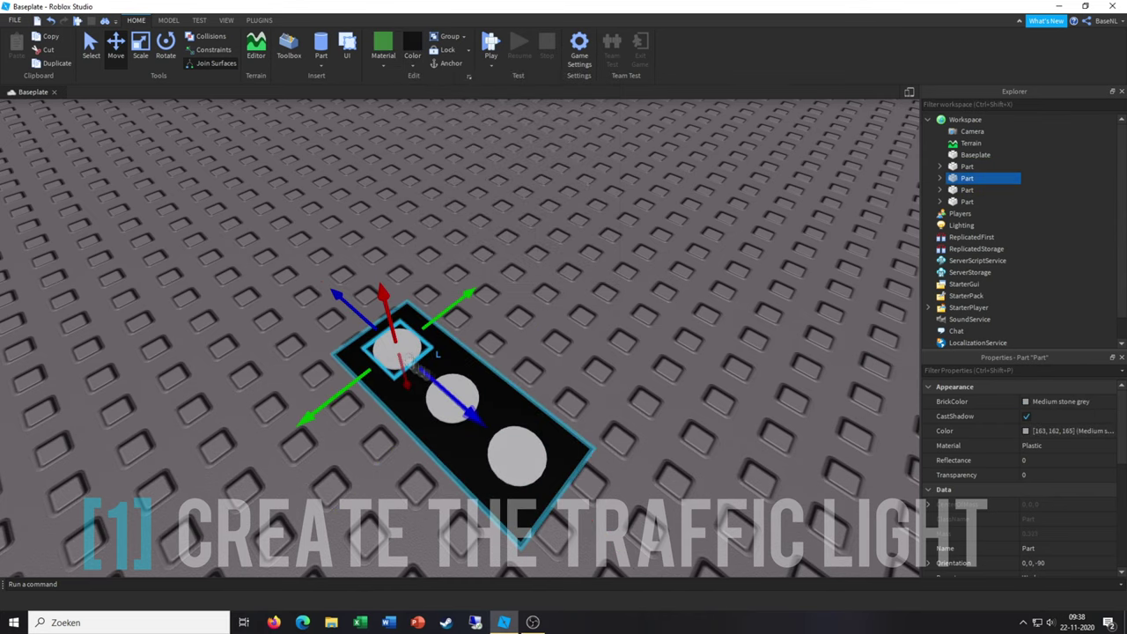
ctrl+click(452, 398)
ctrl+click(517, 438)
click(383, 63)
click(401, 206)
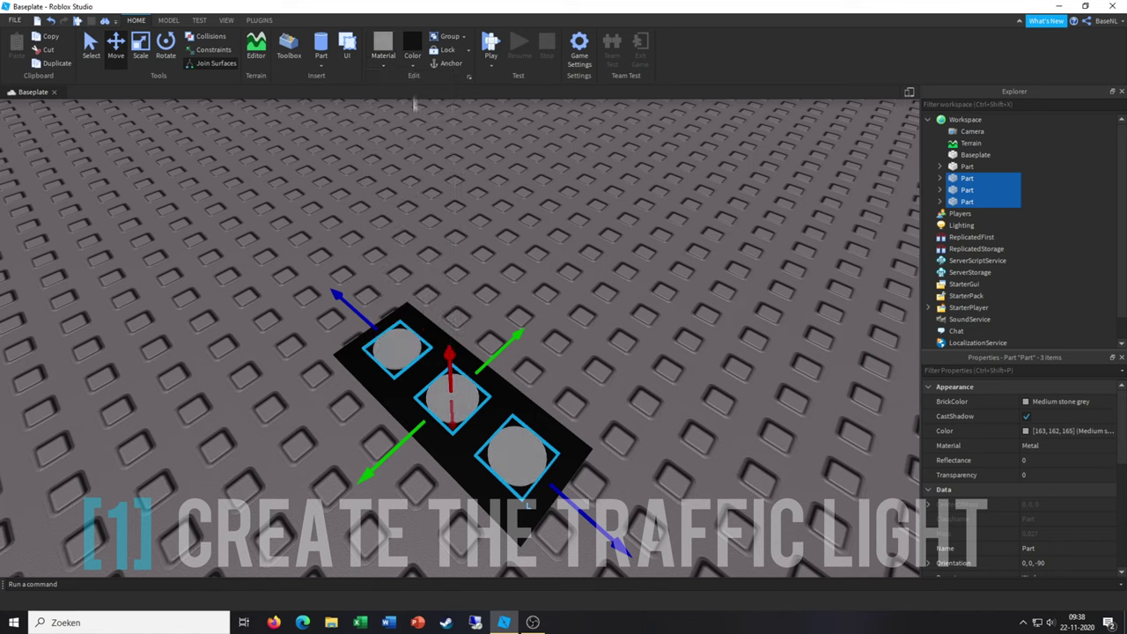
Colour the top disc red, the middle disc gold and the bottom disc lime green
click(396, 349)
click(412, 51)
click(575, 167)
click(452, 398)
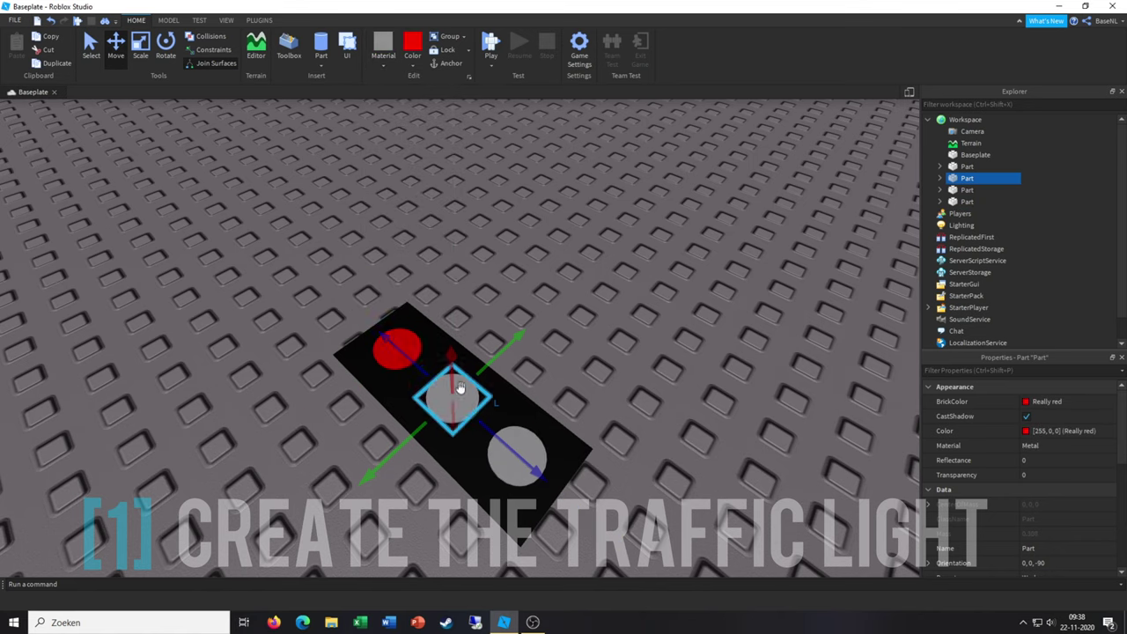
click(413, 51)
click(412, 167)
click(518, 456)
click(413, 51)
click(485, 127)
Try other materials on the three discs, then return them to Metal
click(397, 350)
ctrl+click(452, 398)
ctrl+click(518, 455)
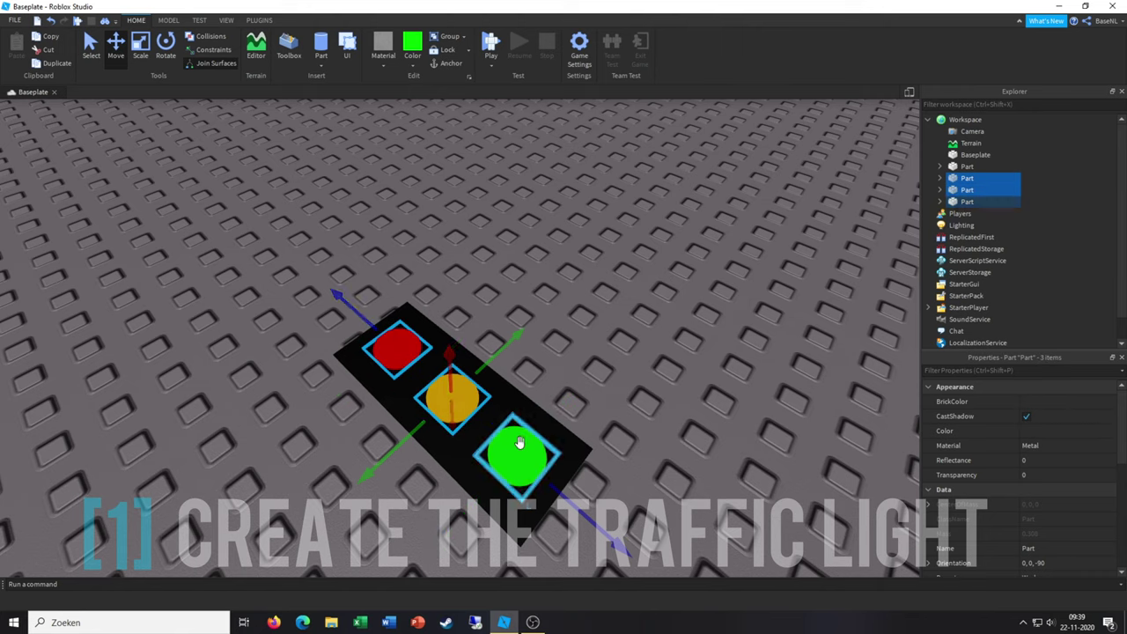
click(383, 57)
click(409, 129)
click(383, 53)
click(394, 155)
click(383, 53)
click(406, 245)
Give only the red disc a glowing Neon material, leaving the others Metal
click(384, 53)
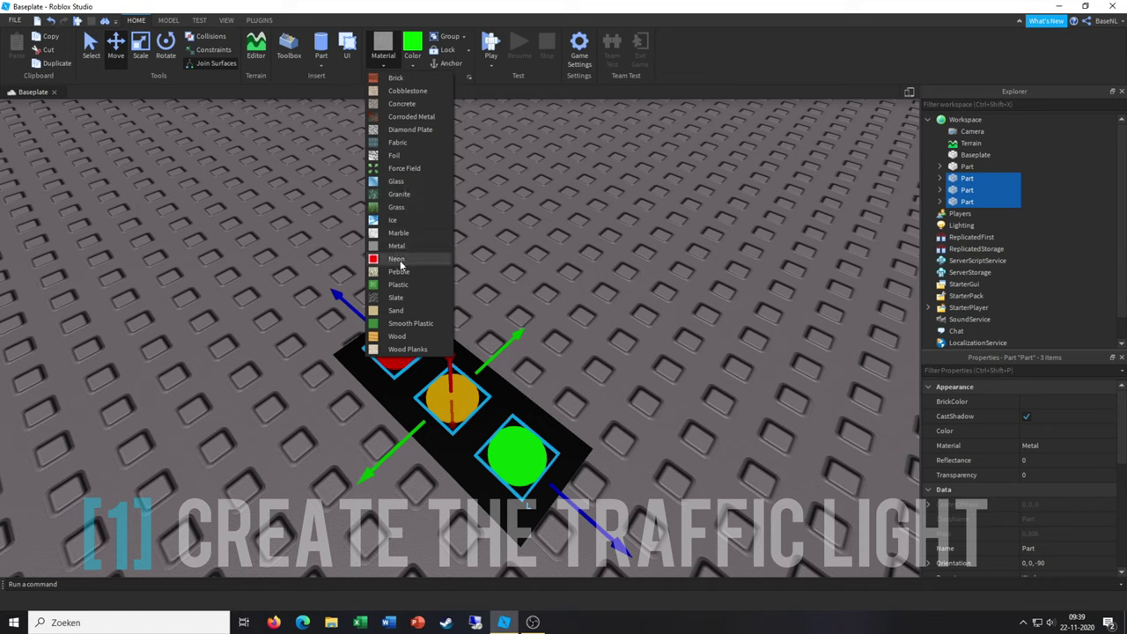
click(397, 258)
click(383, 53)
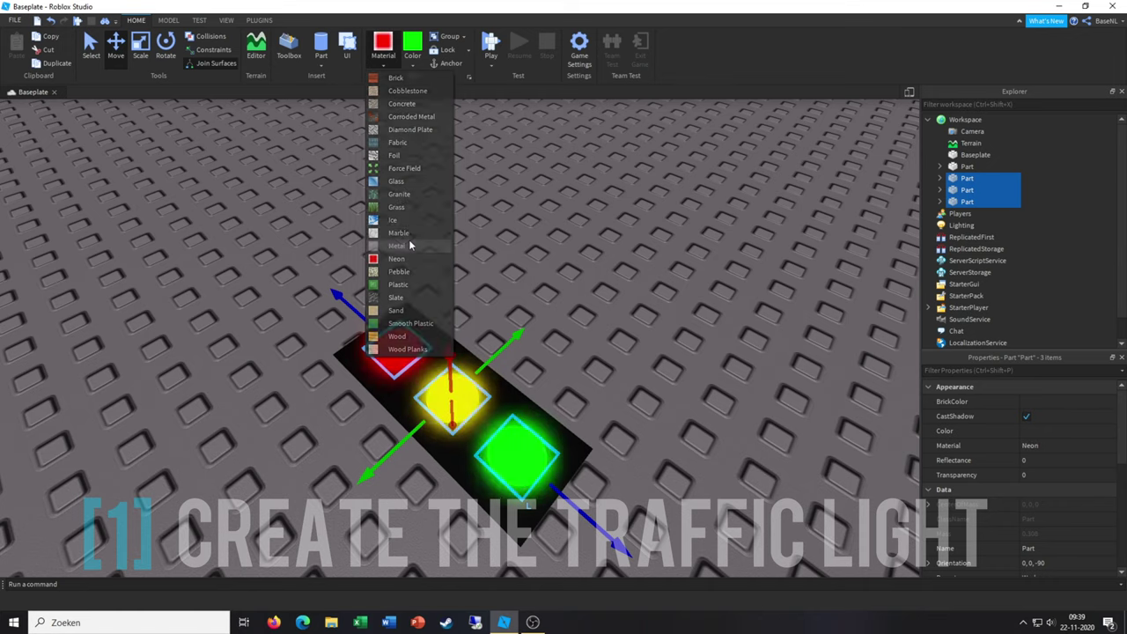
click(409, 243)
click(397, 356)
click(383, 53)
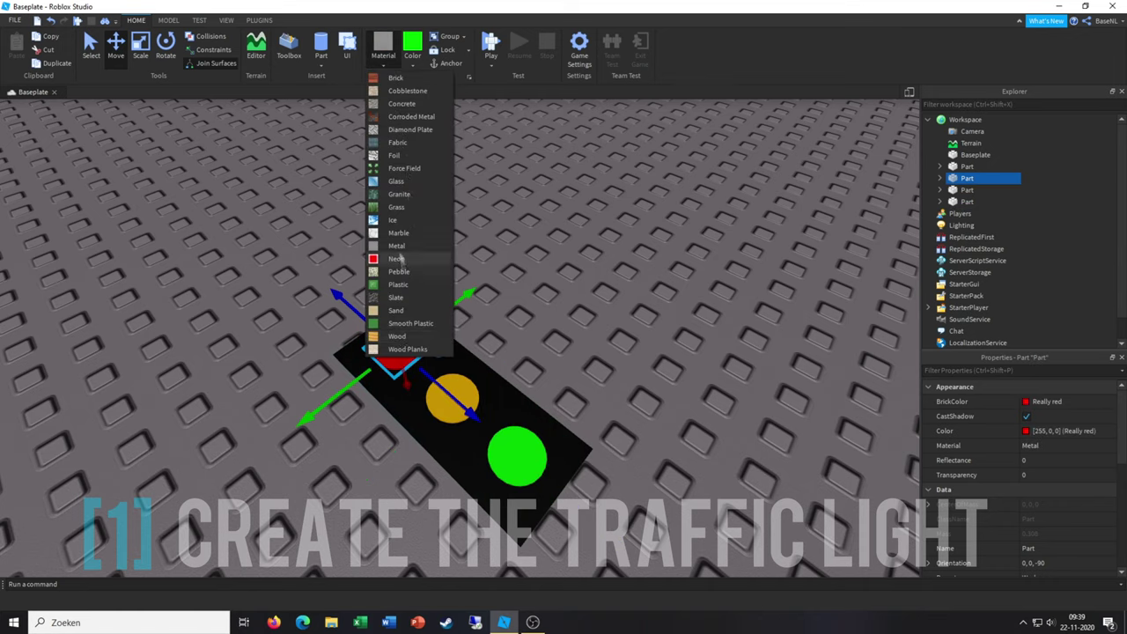
click(397, 258)
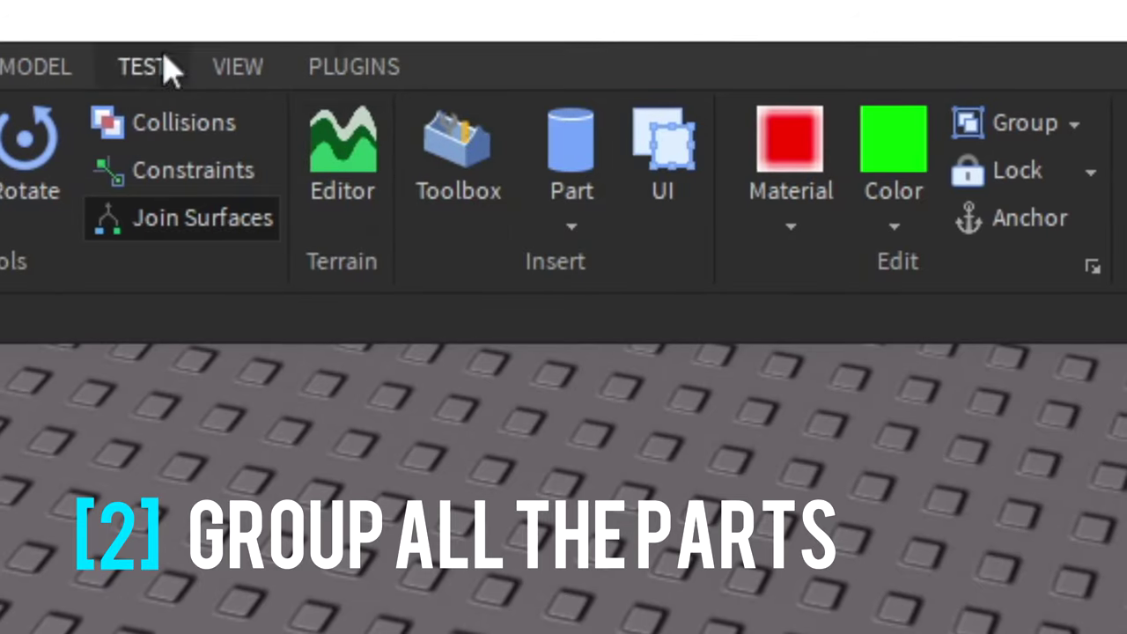
Group the plate and three discs, then rename the model TrafficLight and expand it
click(257, 19)
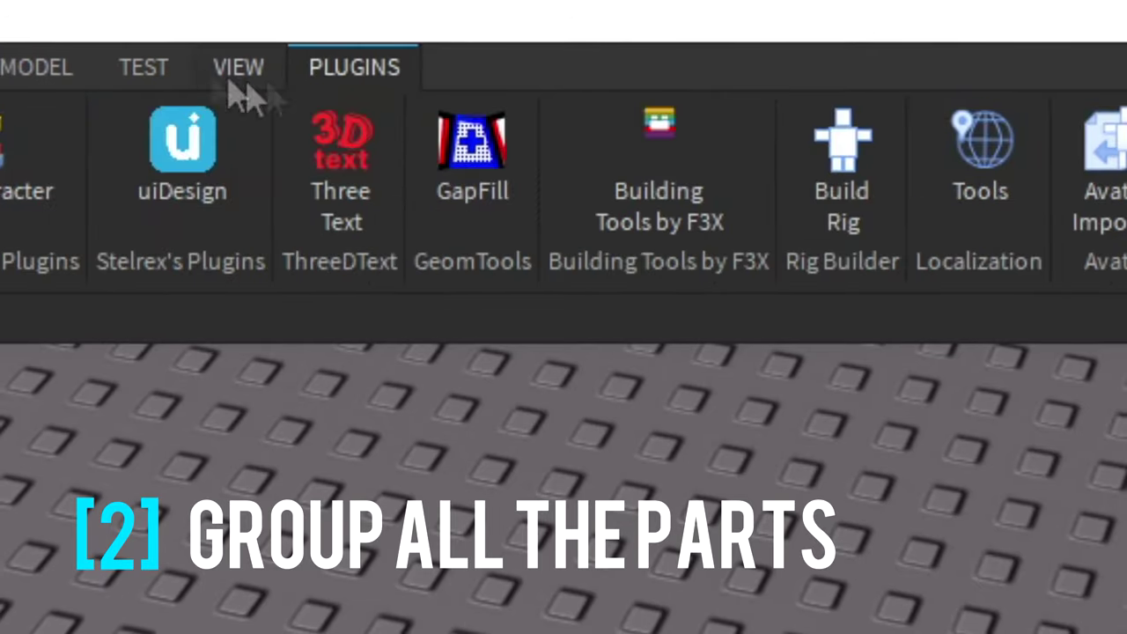
click(17, 71)
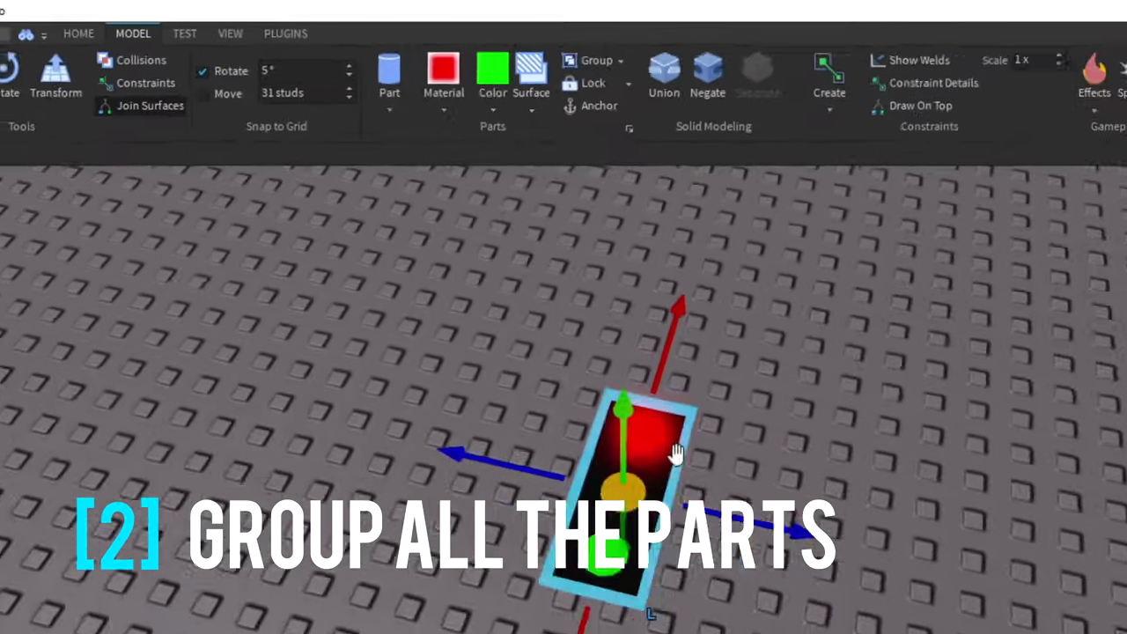
right_click(715, 157)
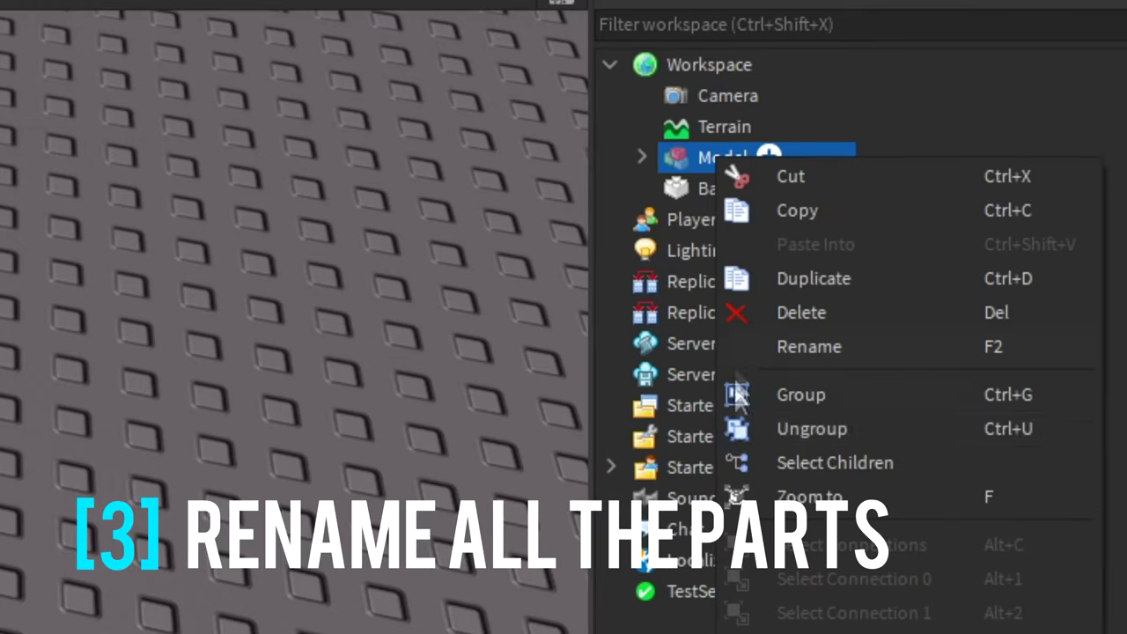
click(767, 347)
text(?T)
key(BackSpace)
key(BackSpace)
text(TrafficLight)
key(Return)
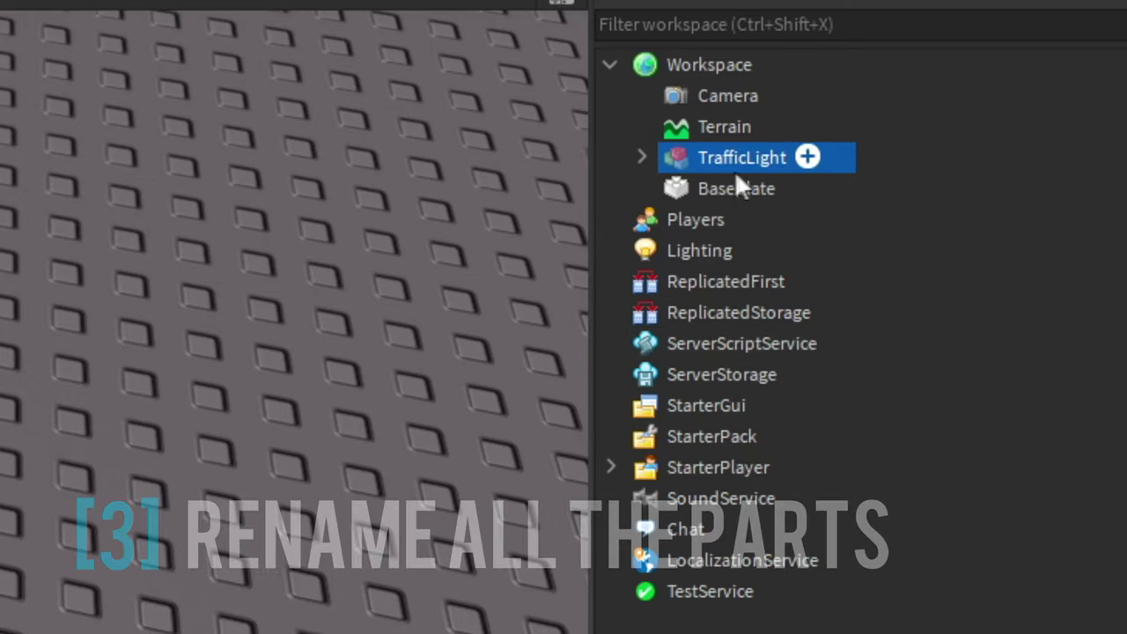
click(640, 157)
Rename the second TrafficLight part to Red
right_click(749, 159)
click(739, 189)
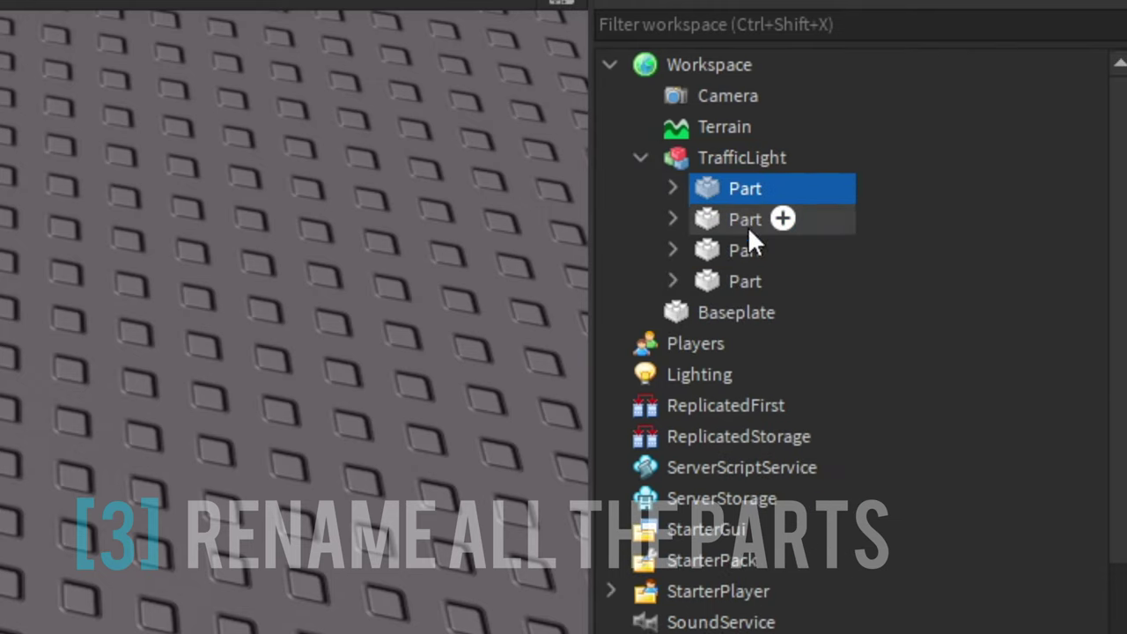
click(747, 228)
right_click(747, 222)
click(791, 410)
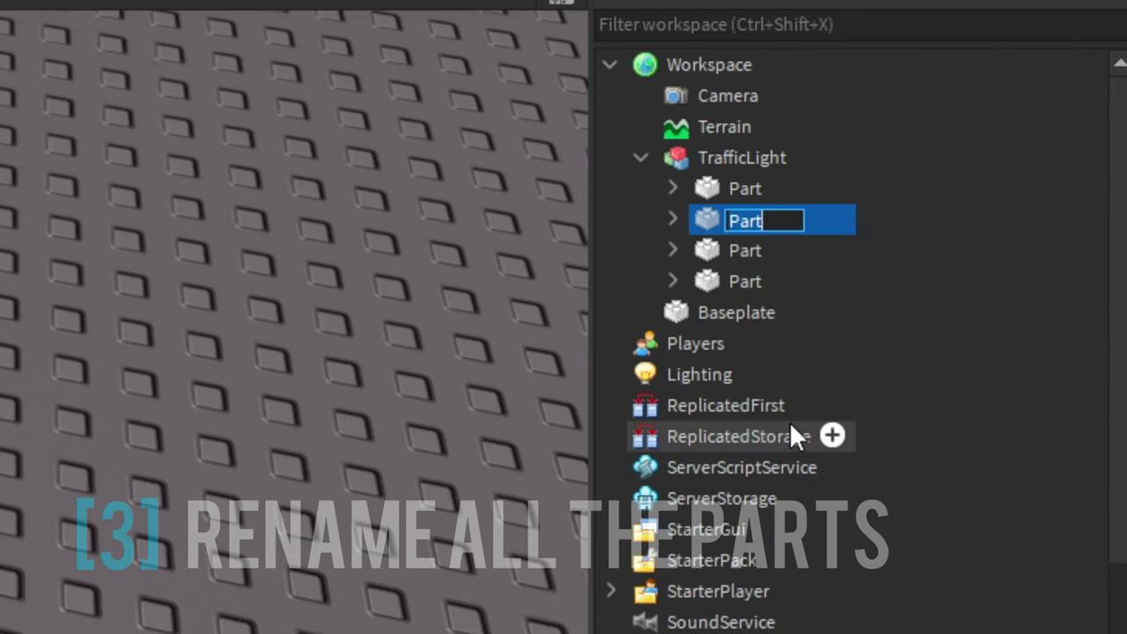
text(Red)
key(Return)
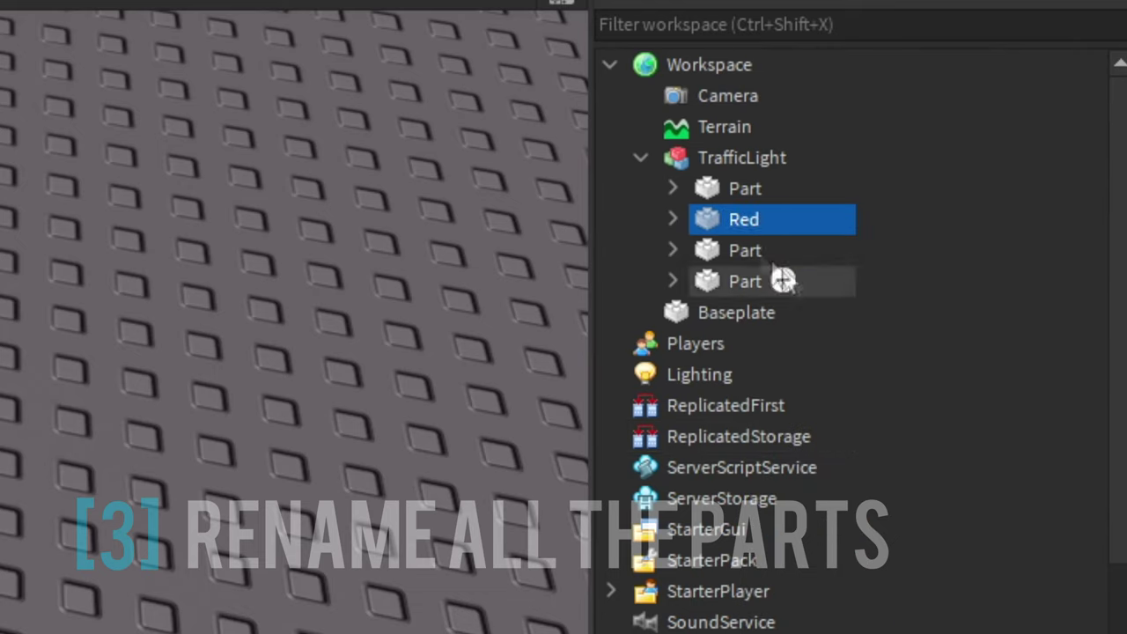
Rename the third part to Green
click(732, 250)
right_click(728, 254)
click(803, 436)
text(Green)
key(Return)
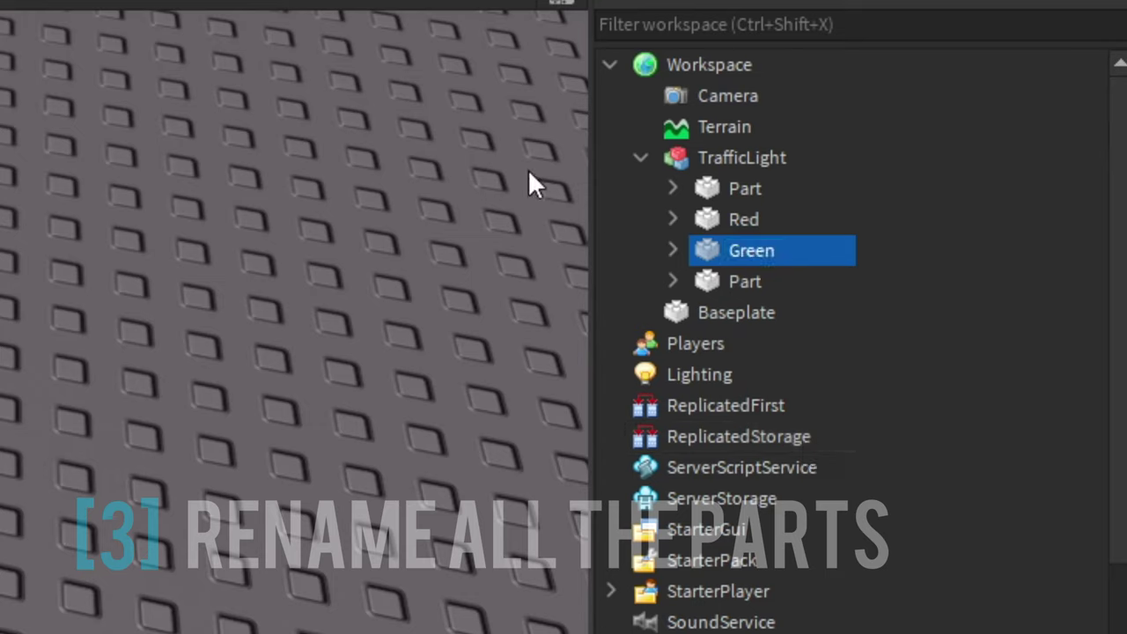
Rename the fourth part to Orange
click(743, 286)
right_click(743, 288)
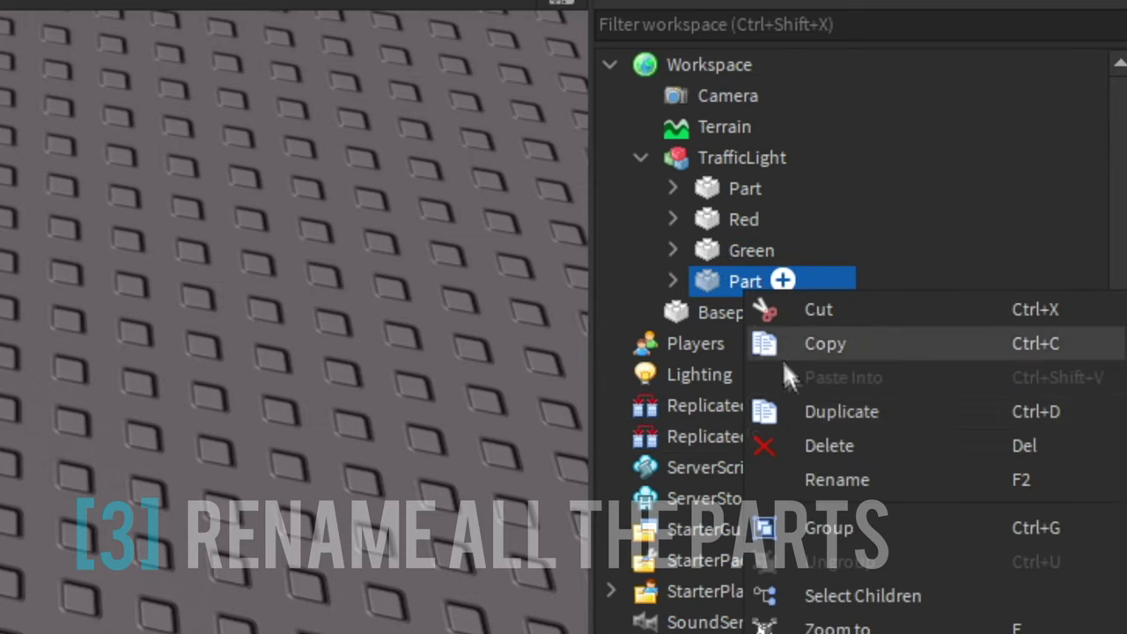
click(834, 483)
text(nge)
key(Return)
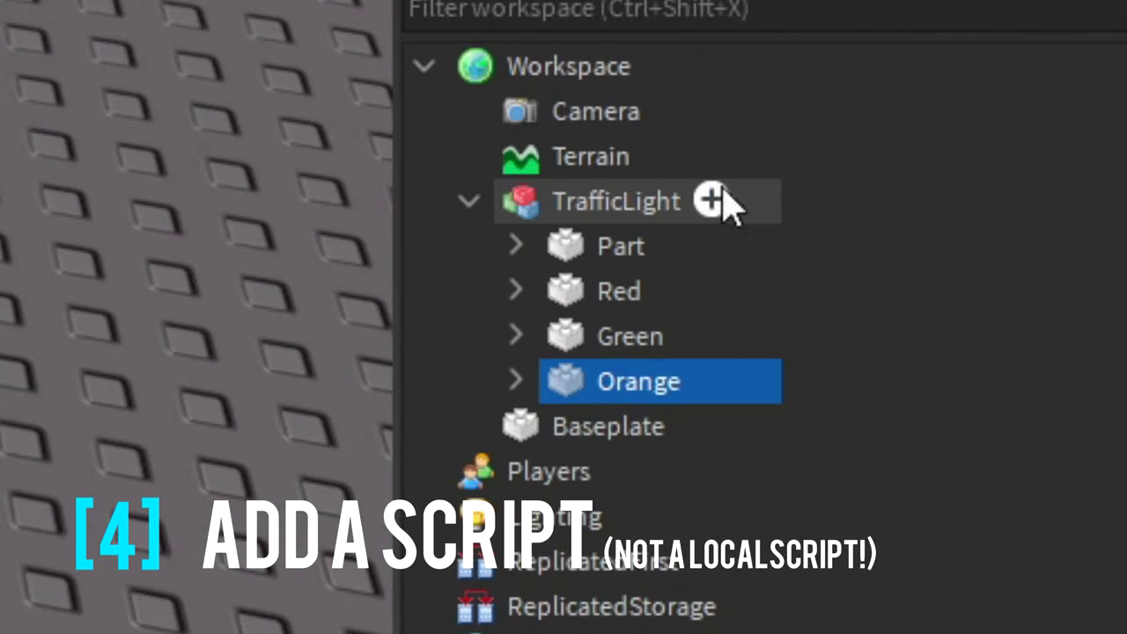
Insert a Script into the TrafficLight model
click(713, 202)
text(scr)
click(571, 352)
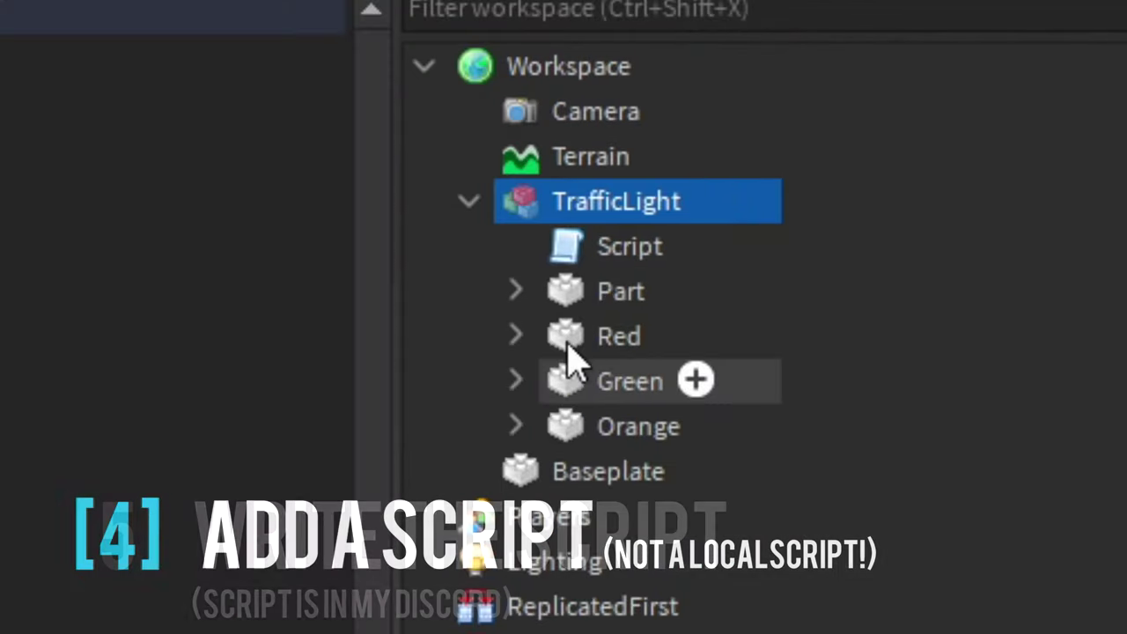
Rename the script TrafficLightScript and start replacing its default code
right_click(981, 167)
click(1004, 261)
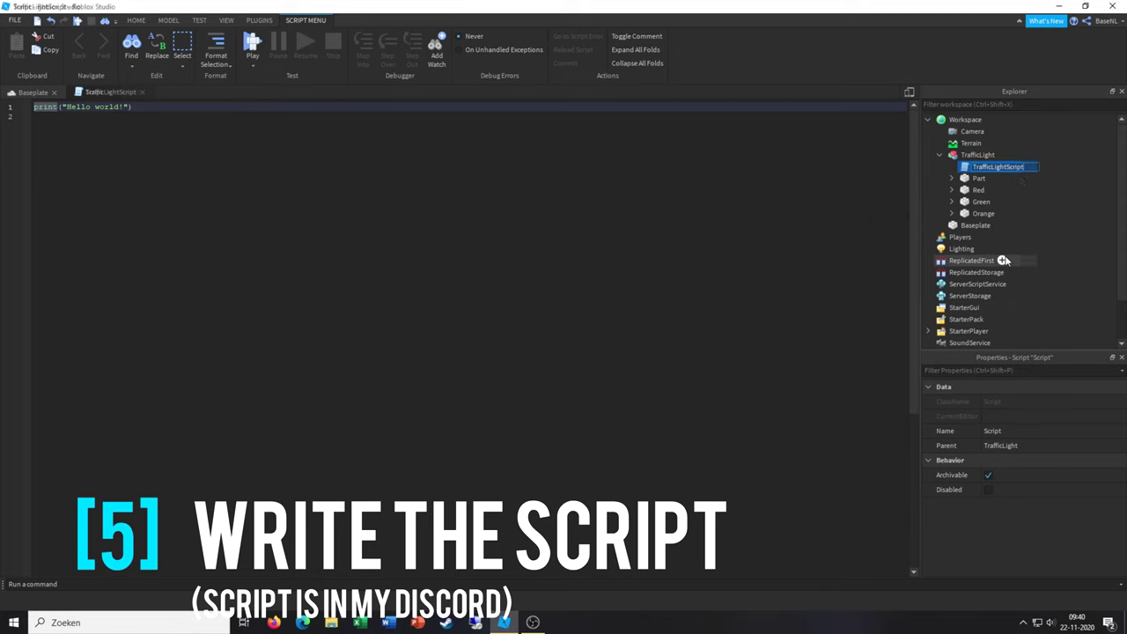
key(ctrl+a)
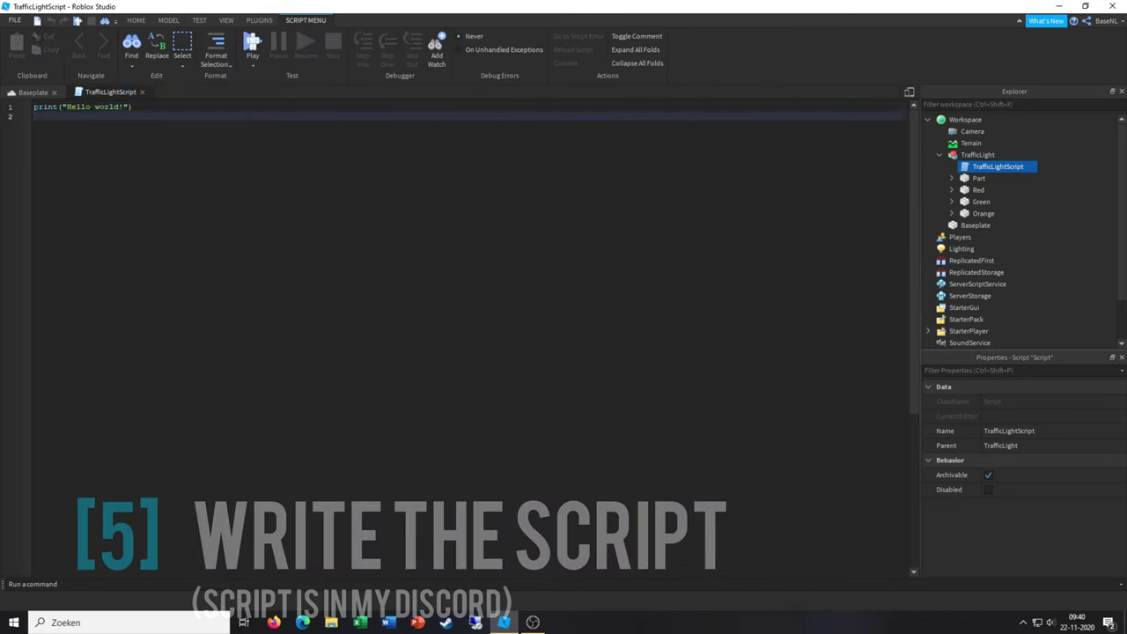
text(l)
key(BackSpace)
key(BackSpace)
Write local R, O and G pointing to script.Parent.Red, Orange and Green
text(al R = script.Parent.r)
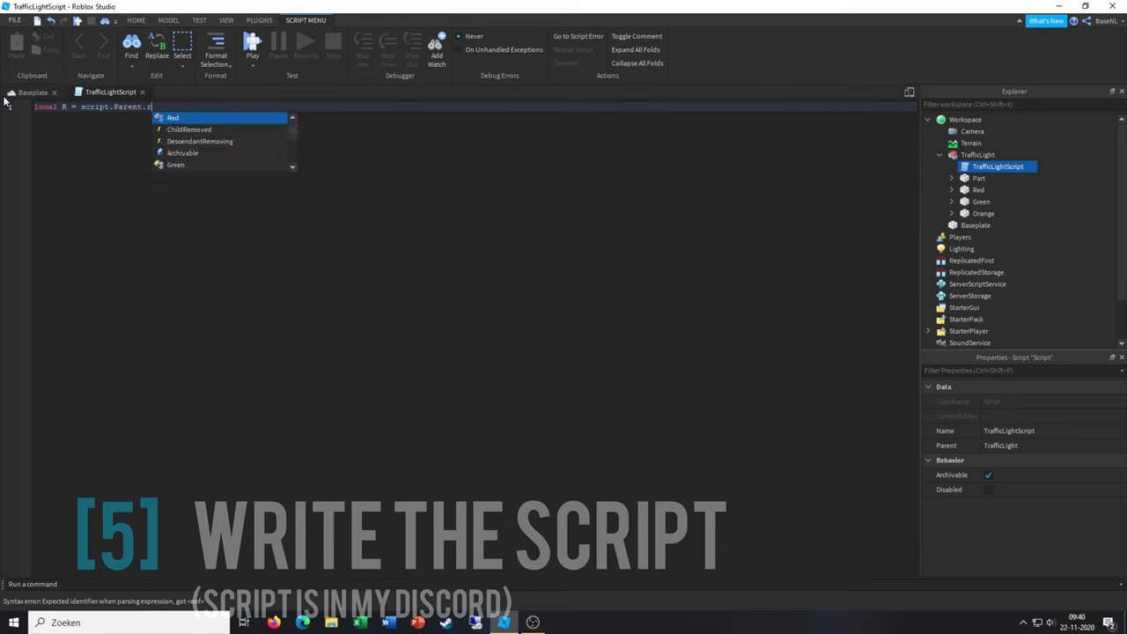
key(Tab)
key(Return)
text(local O)
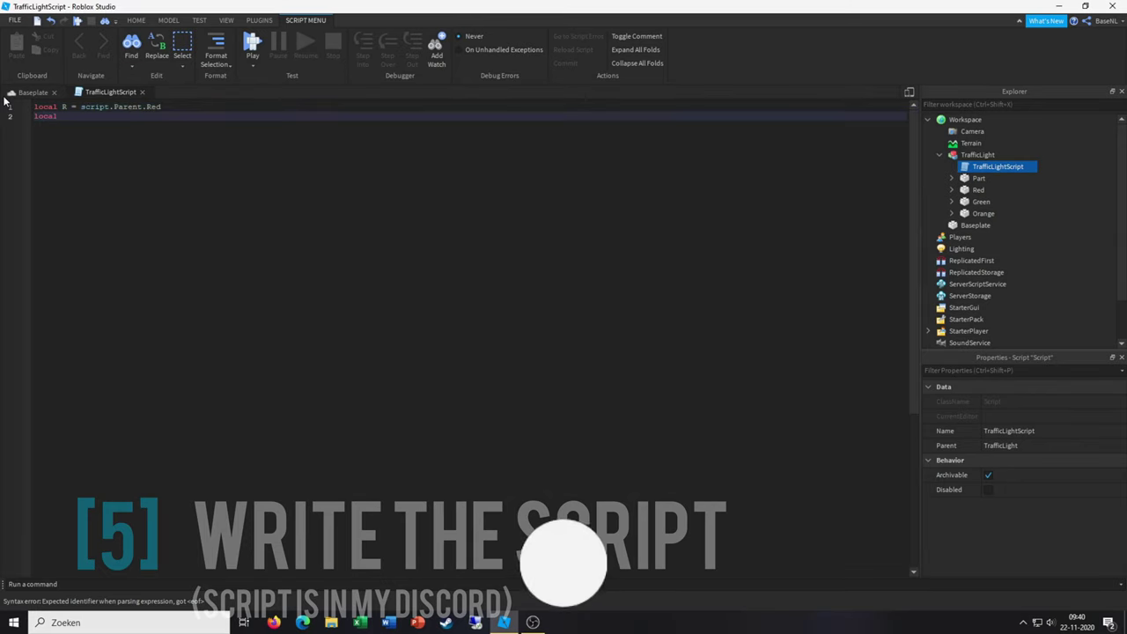
text( = script.Parent.Orange)
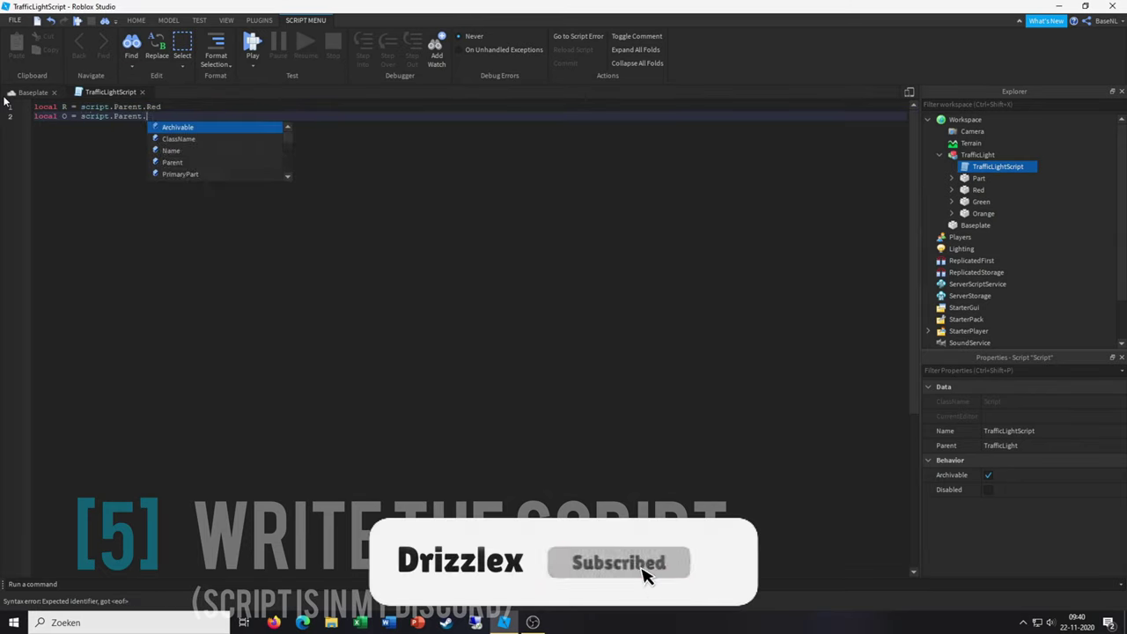
key(Return)
text(local G = script)
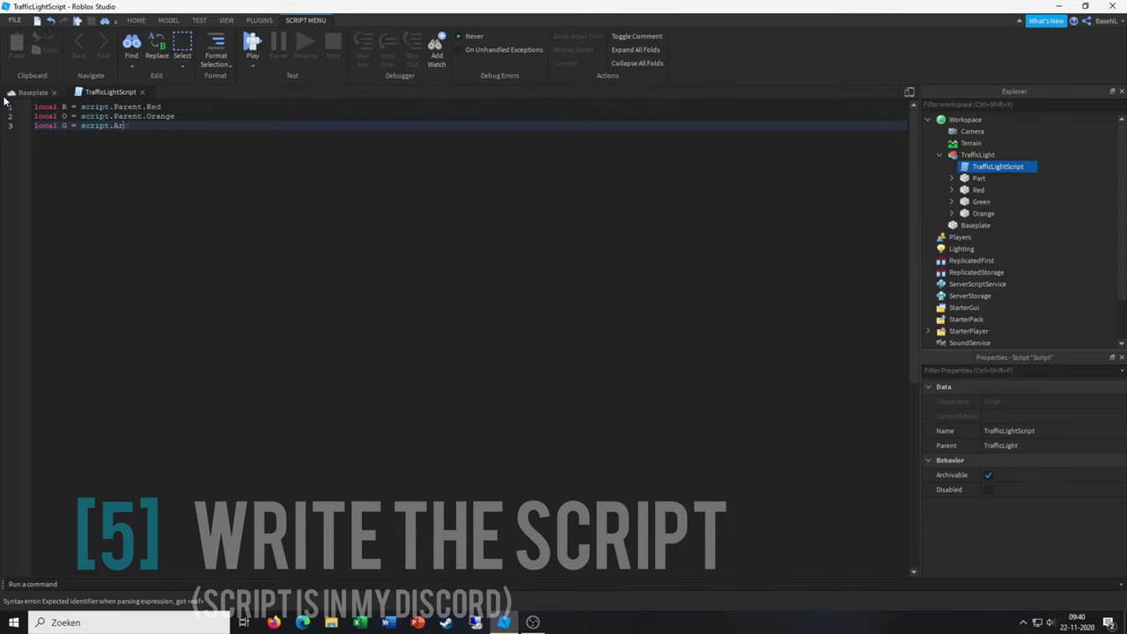
text(.Parent.gr)
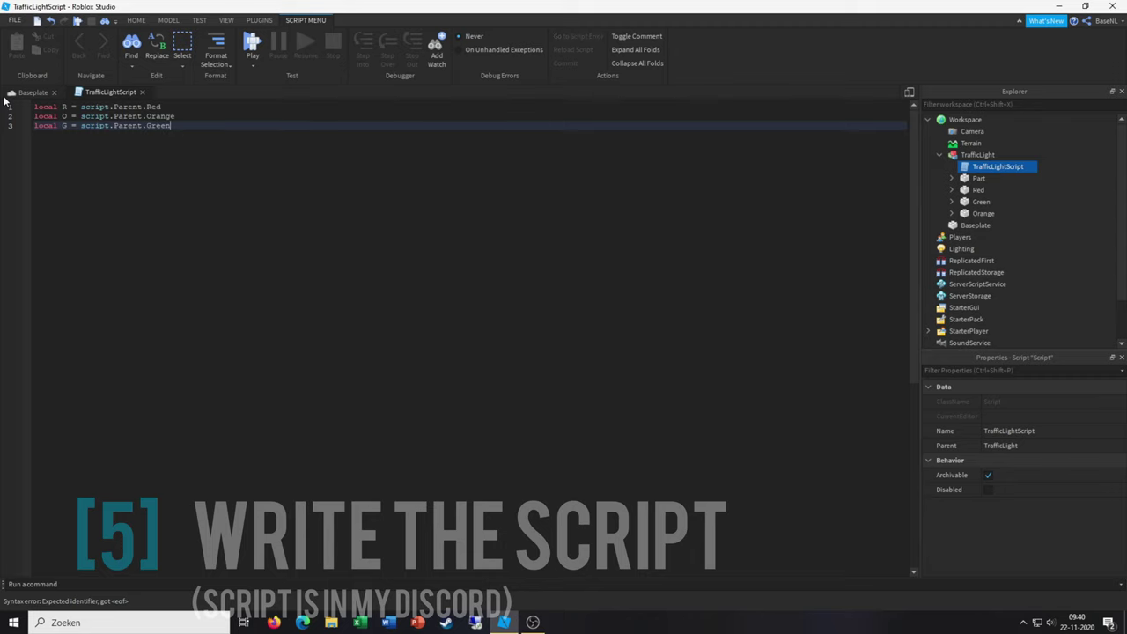
key(Return)
key(Return)
text(-- Light Change Script --)
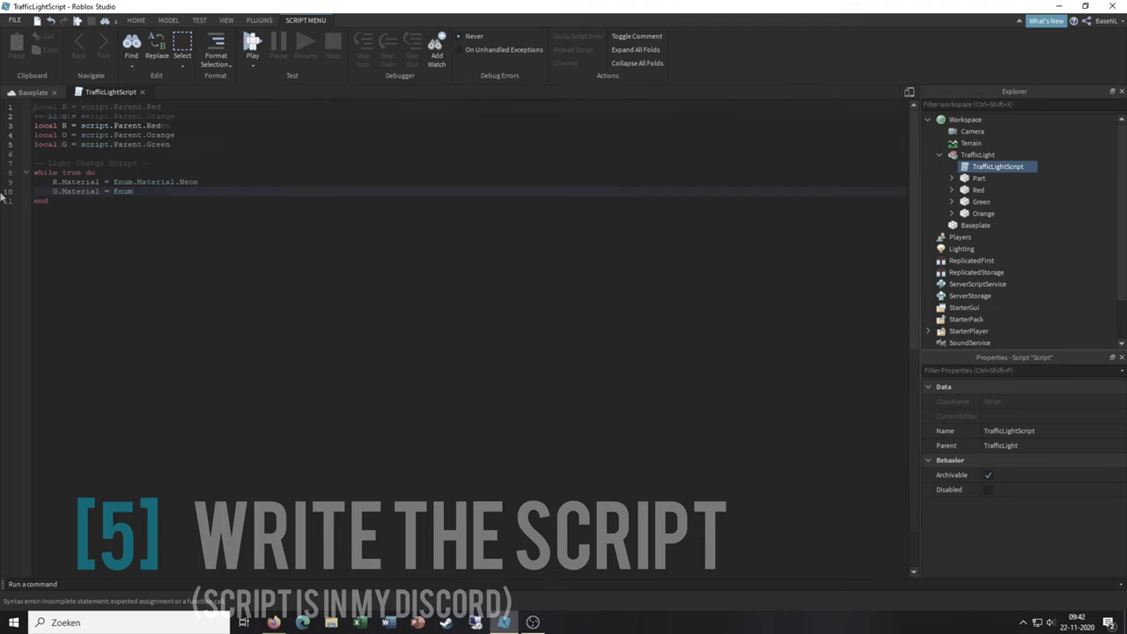
Begin the loop by setting green to Neon, the others to Metal, then wait(5)
text(.Mat)
key(Tab)
text(.)
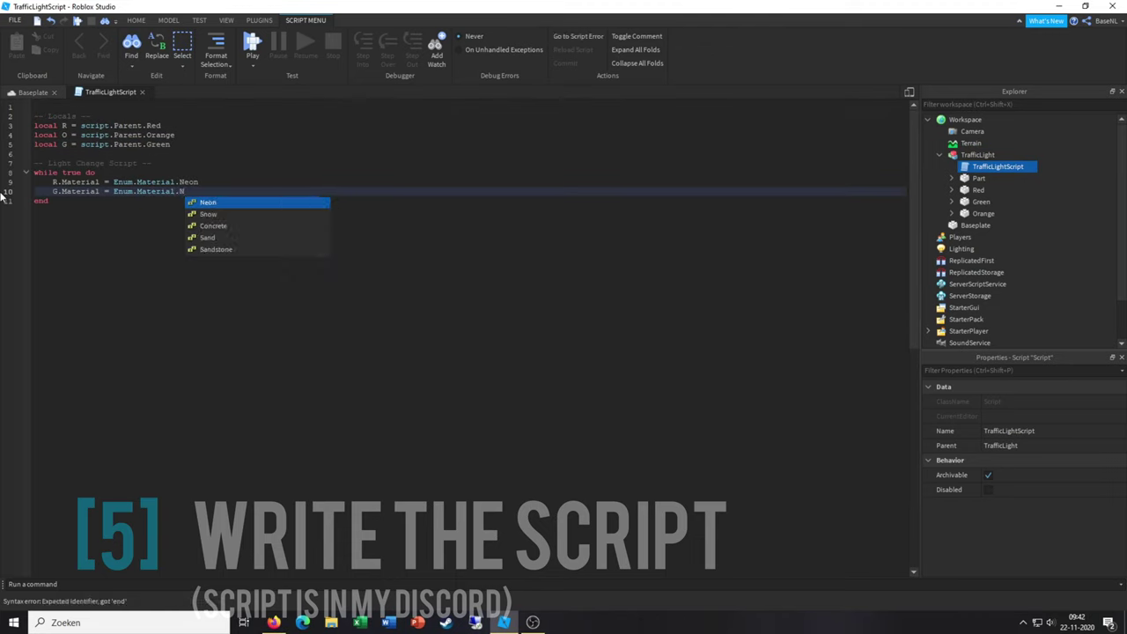
key(Tab)
double_click(188, 182)
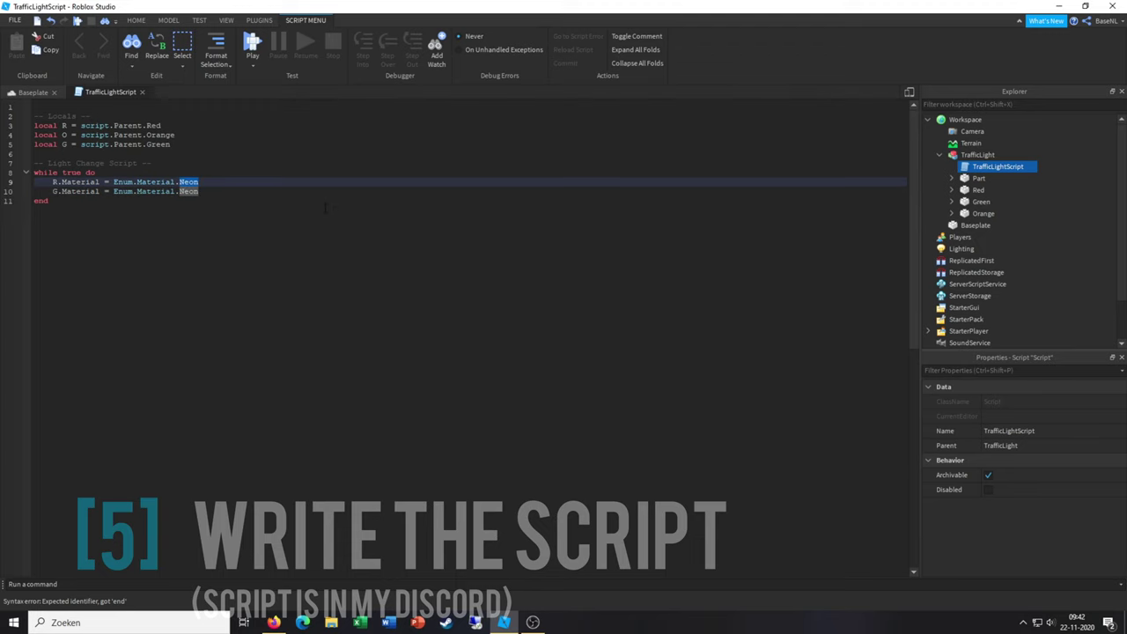
text(Metal)
click(201, 191)
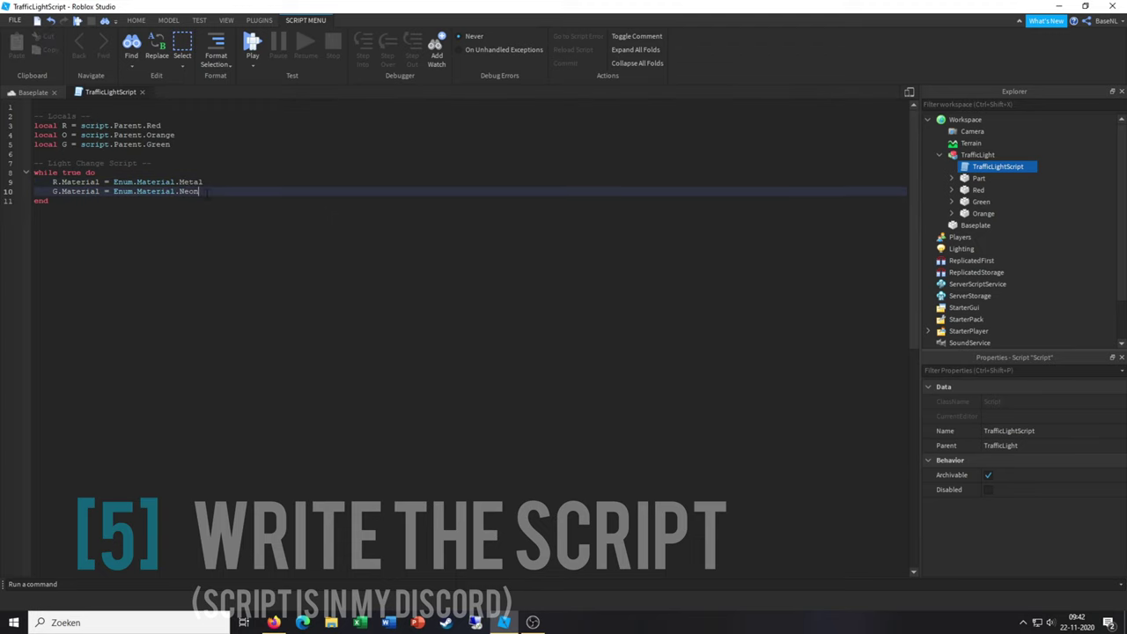
key(Return)
text(wait(5)
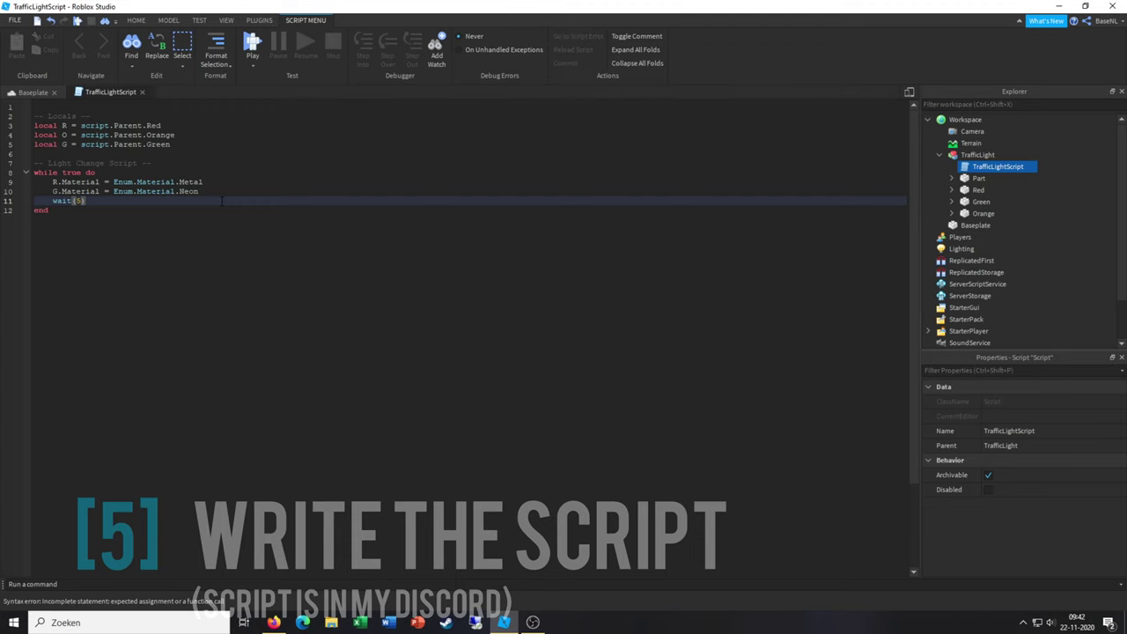
key(Return)
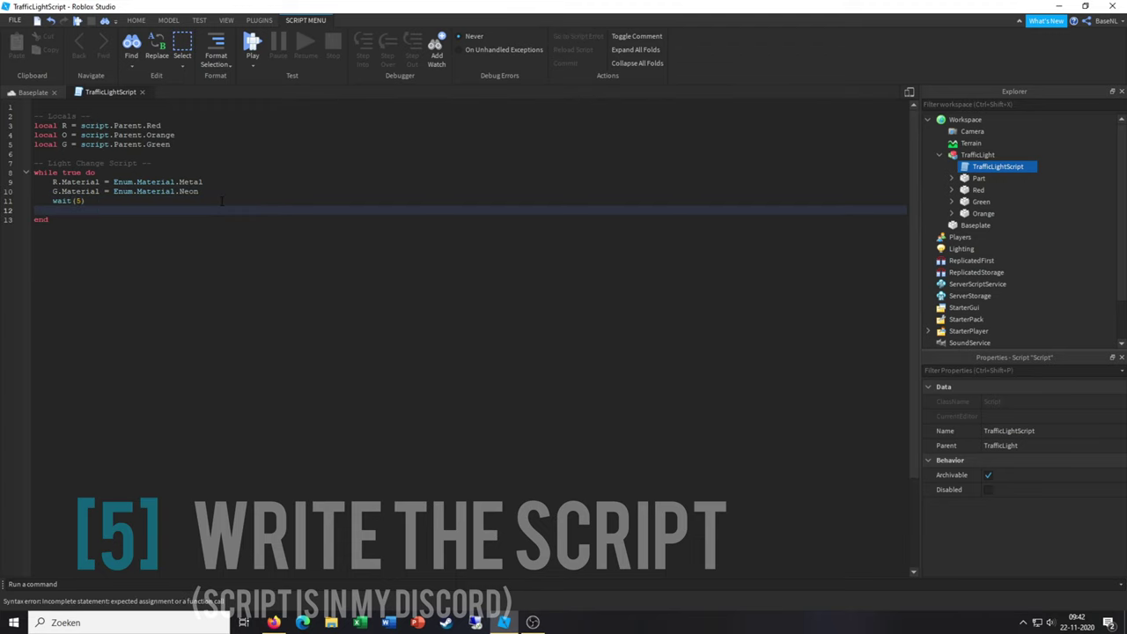
Set green back to Metal, make orange Neon, then wait(2)
click(99, 222)
text(num.Mate)
key(Tab)
text(Metal)
key(Return)
text(.M)
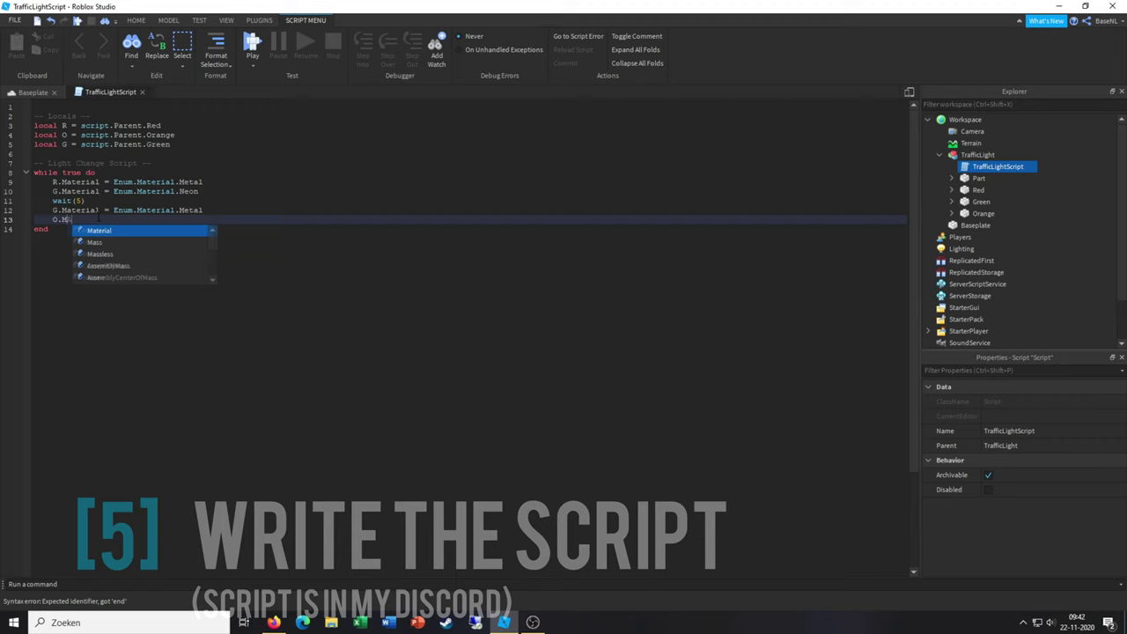
text(ie)
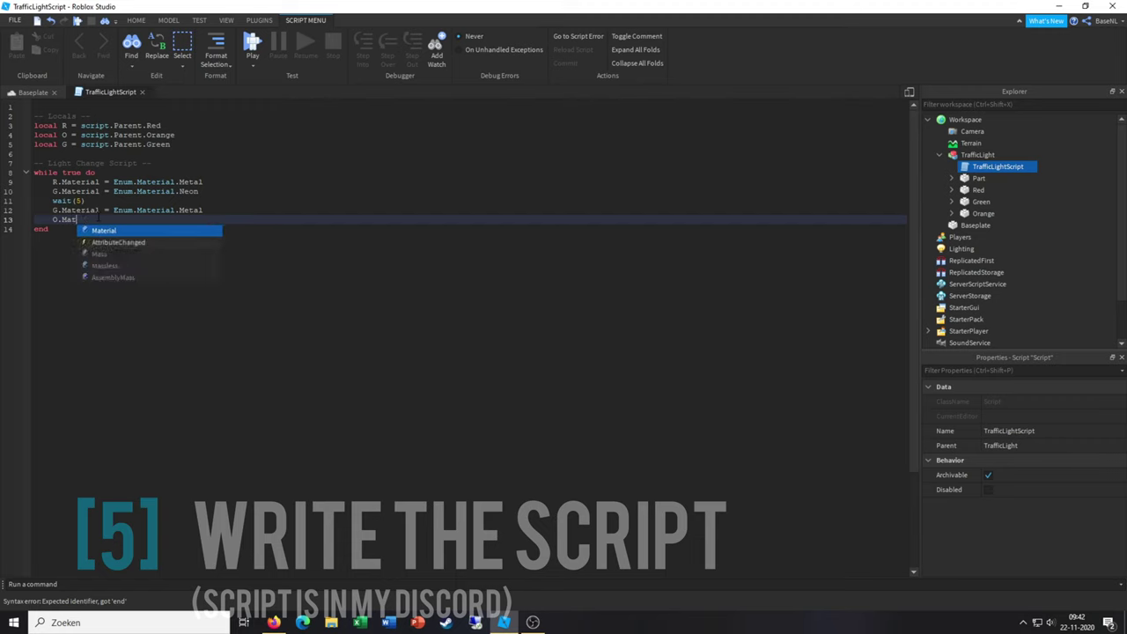
text(= Enum.Ma)
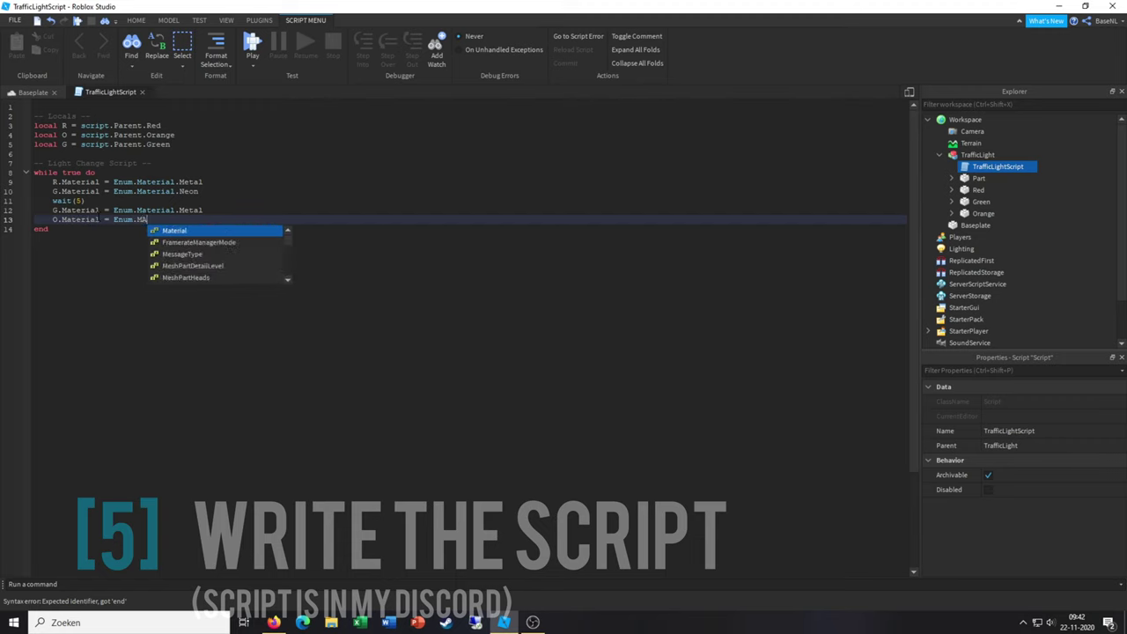
key(Tab)
text(.)
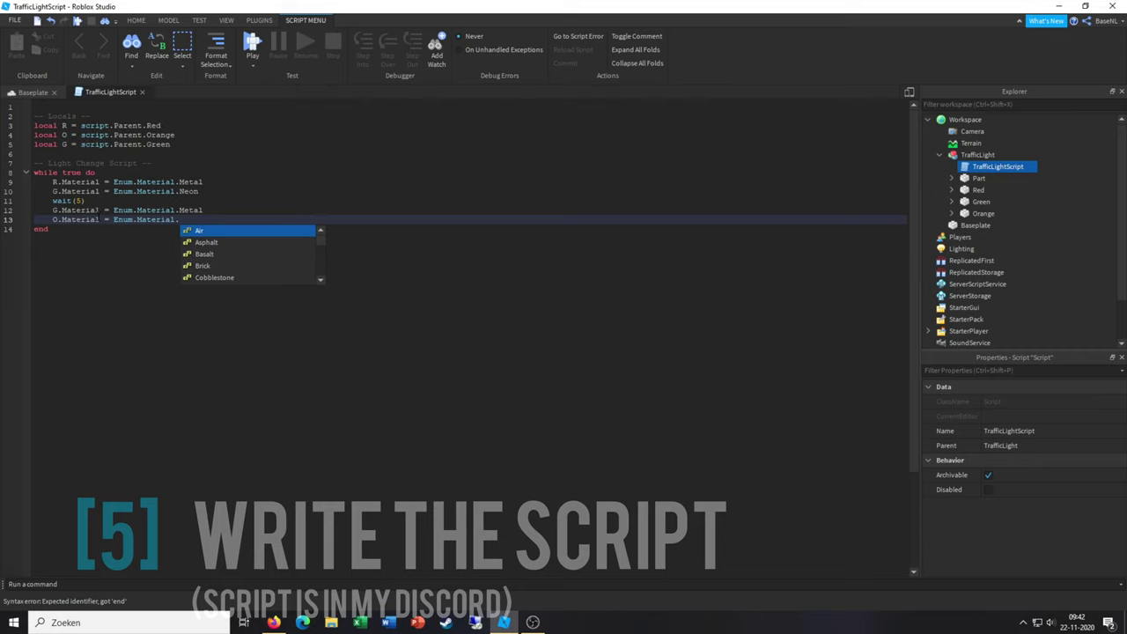
key(Tab)
key(Return)
text(wait()
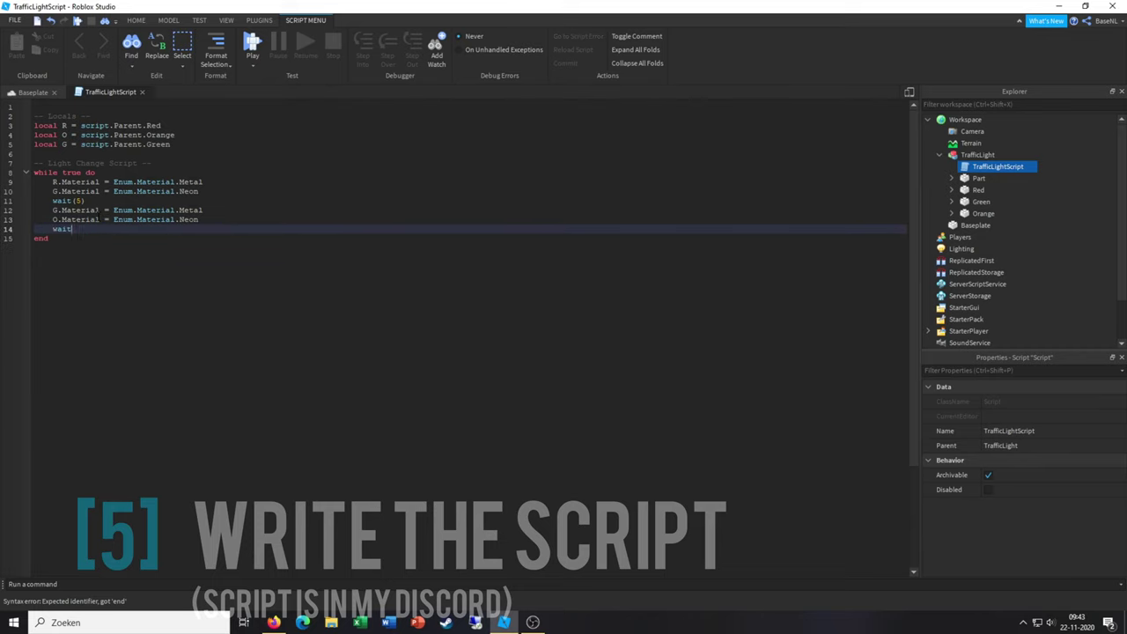
text(2))
key(Return)
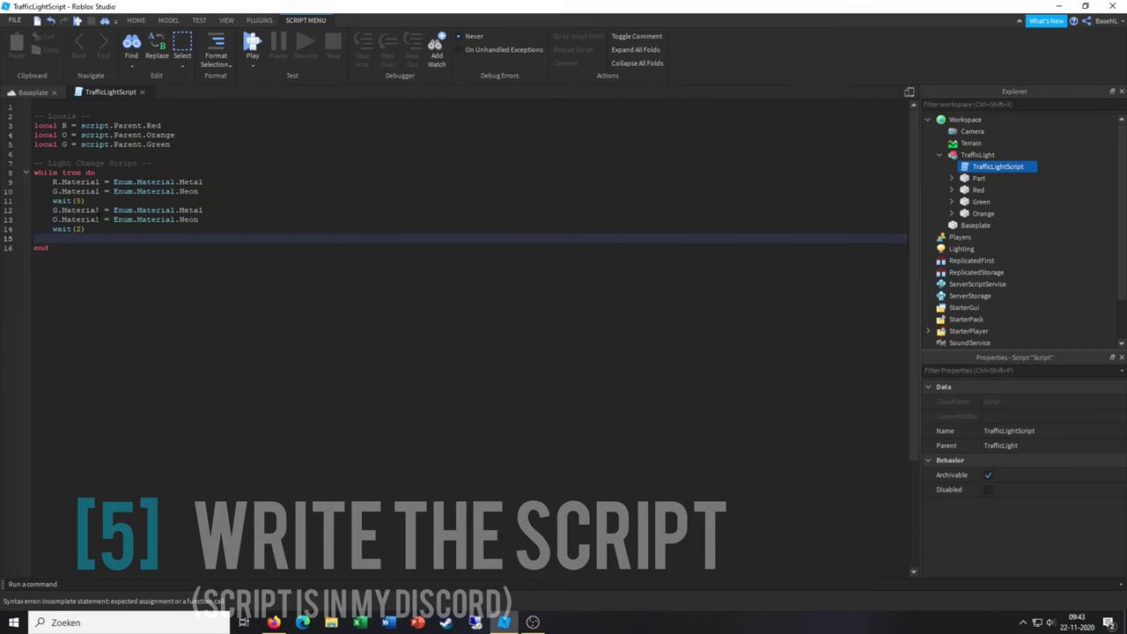
Switch orange back to Metal, make red Neon, and add the final wait
text(O.Material =)
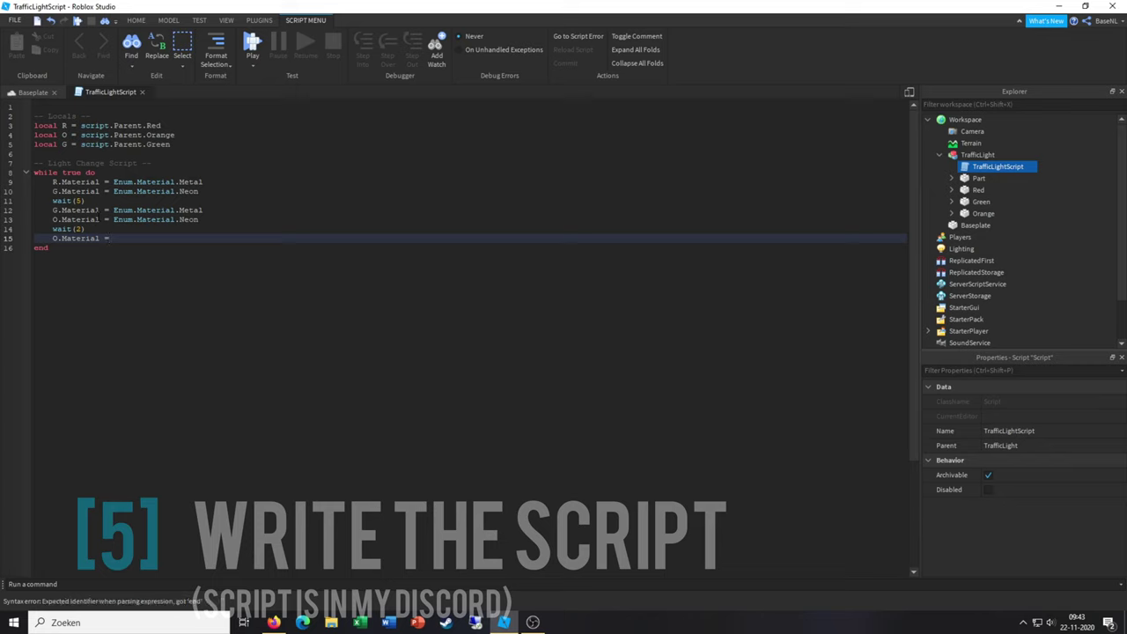
text(Enum.Mat)
key(Tab)
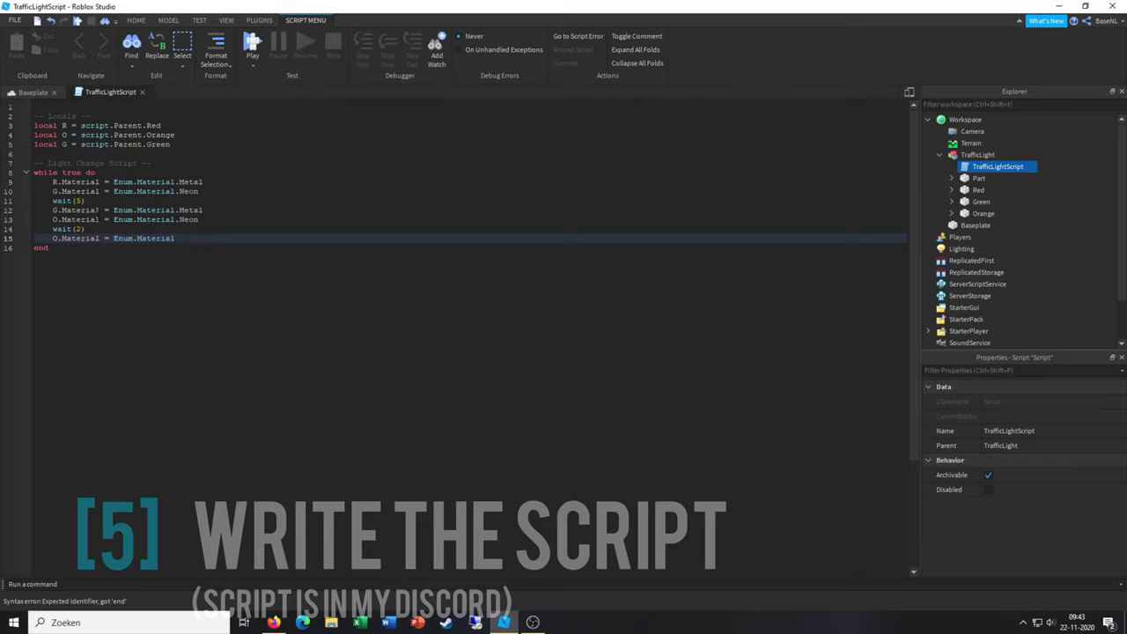
text(.Metal)
key(Return)
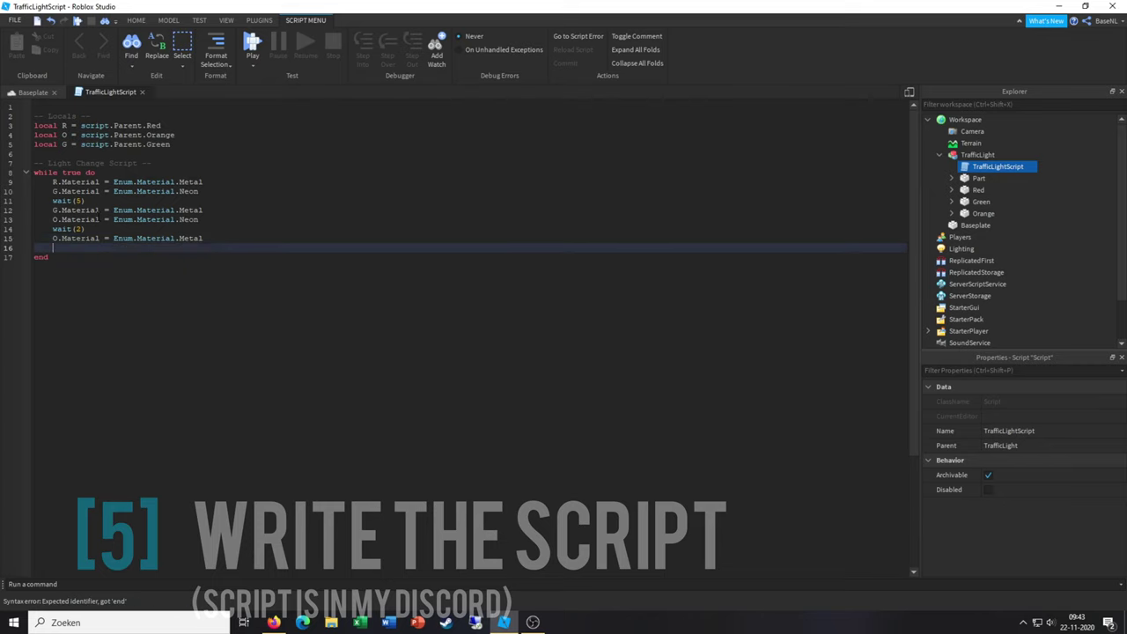
text(tr)
key(BackSpace)
text(R.Ma)
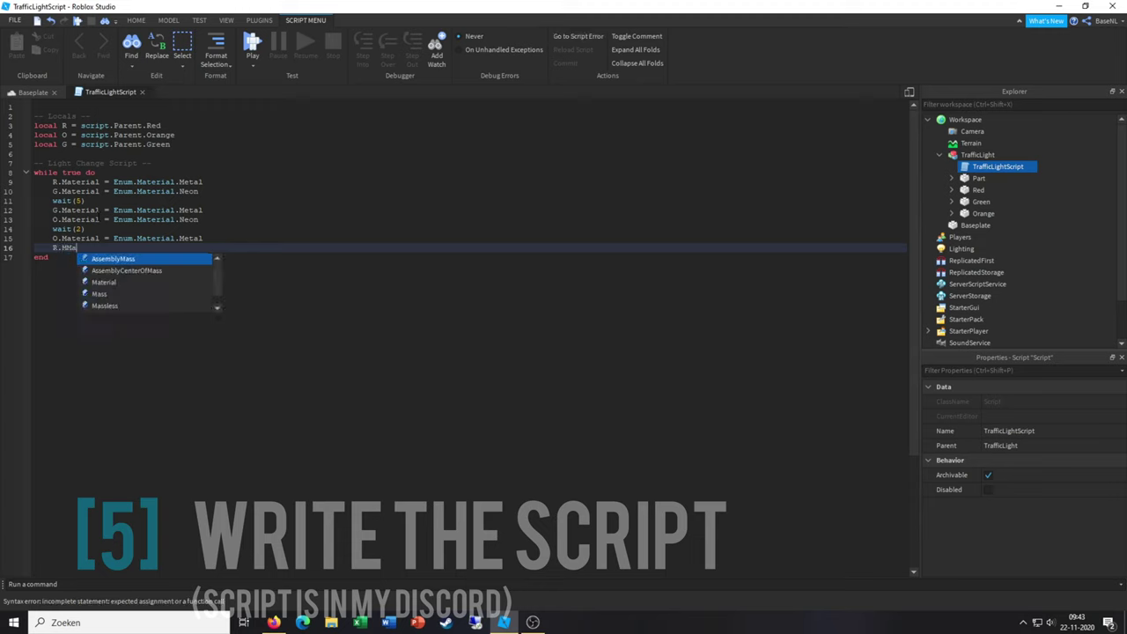
text(num.Ma)
text(al.Neon)
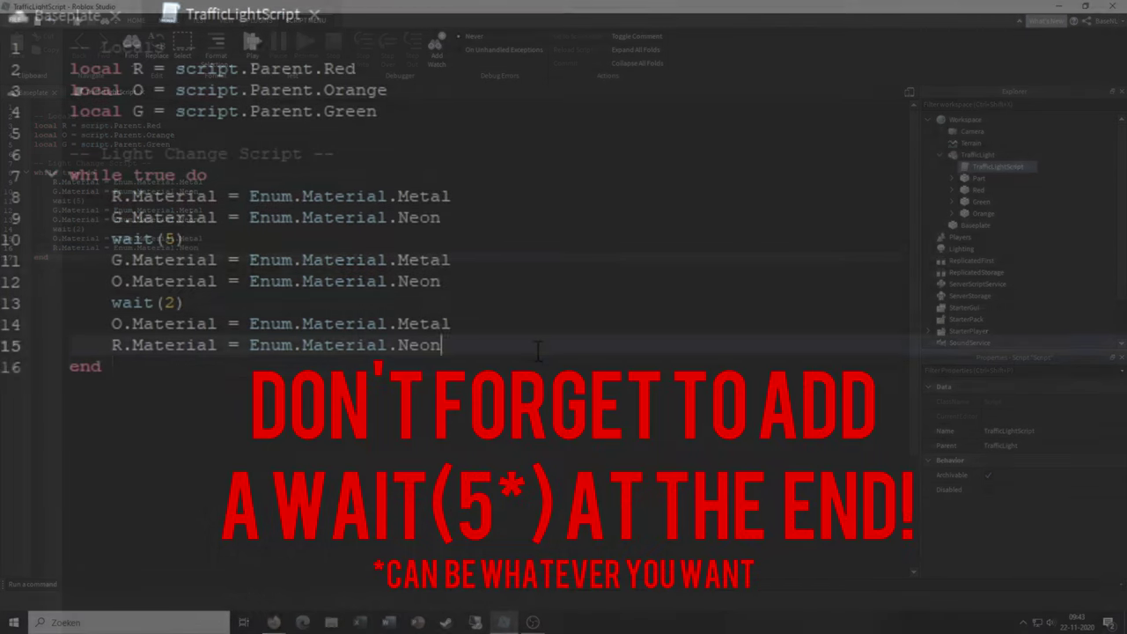
key(Return)
text(wait()
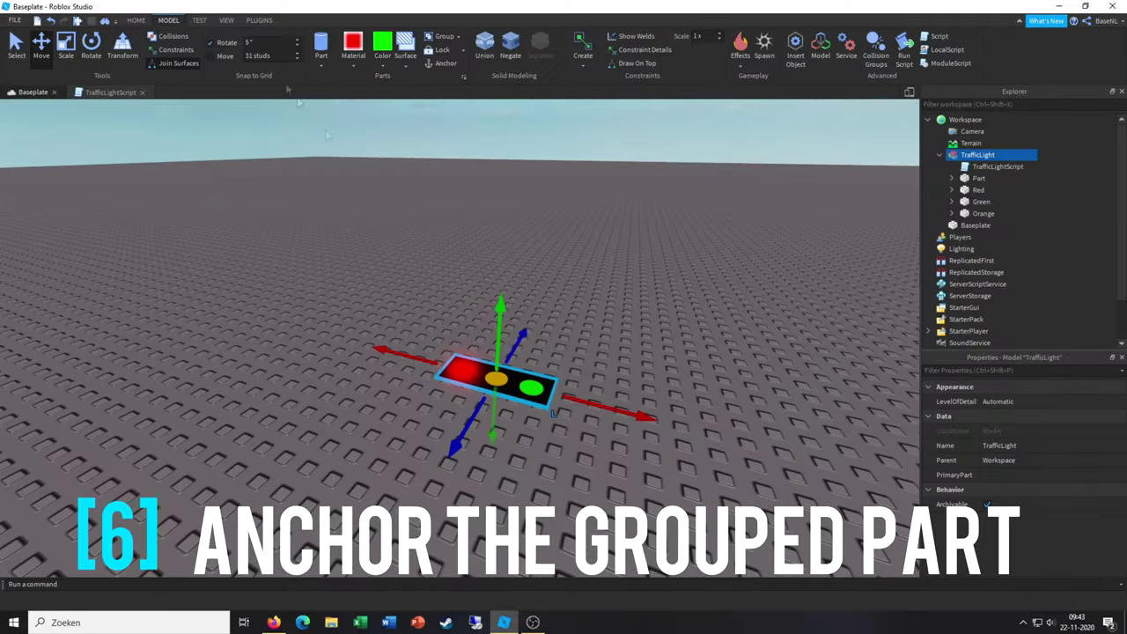
Rotate the traffic light upright, lift it above the baseplate, and start a play test
click(91, 41)
mouse_move(571, 370)
mouse_down()
mouse_move(561, 433)
mouse_move(571, 378)
mouse_up()
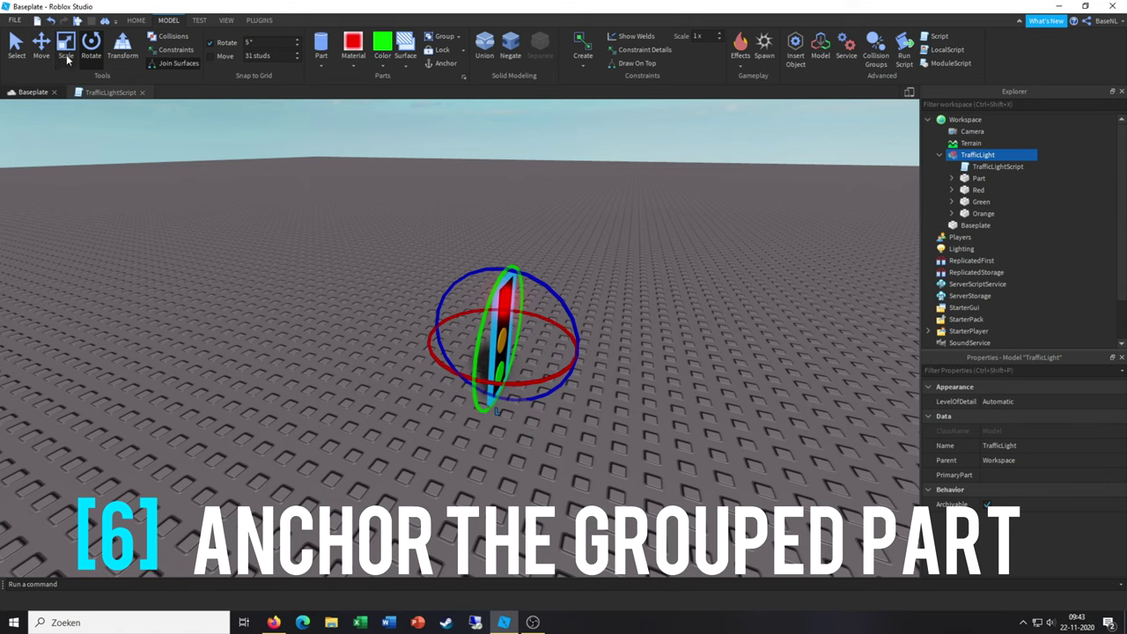
scroll(497, 353, up, 2)
key(ctrl+2)
drag(512, 227, 513, 134)
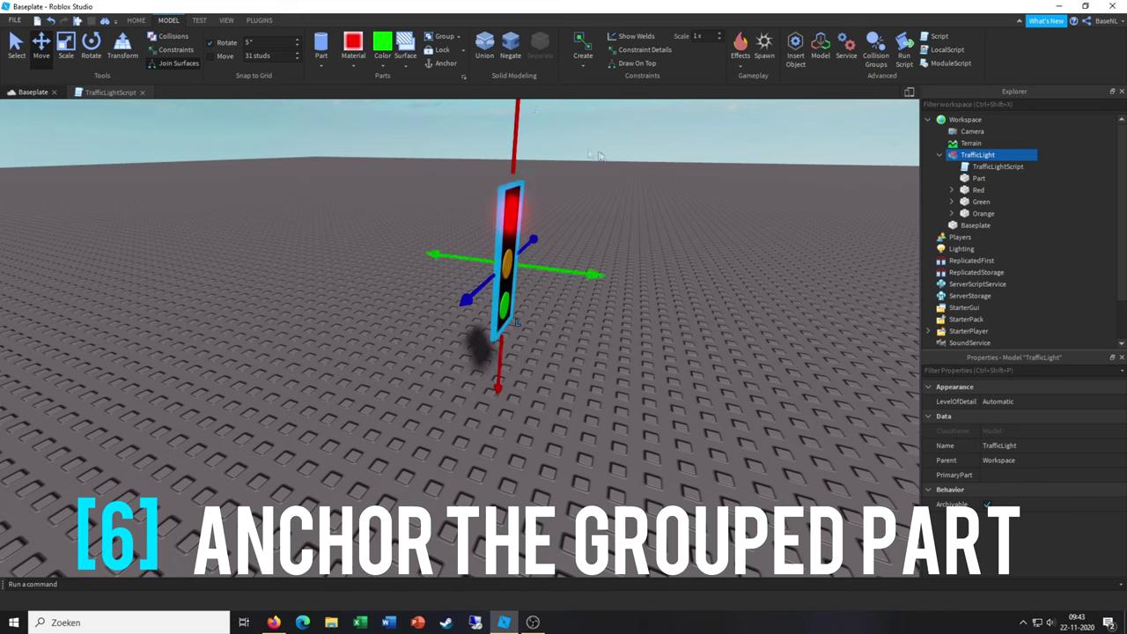
click(476, 116)
click(515, 207)
key(F5)
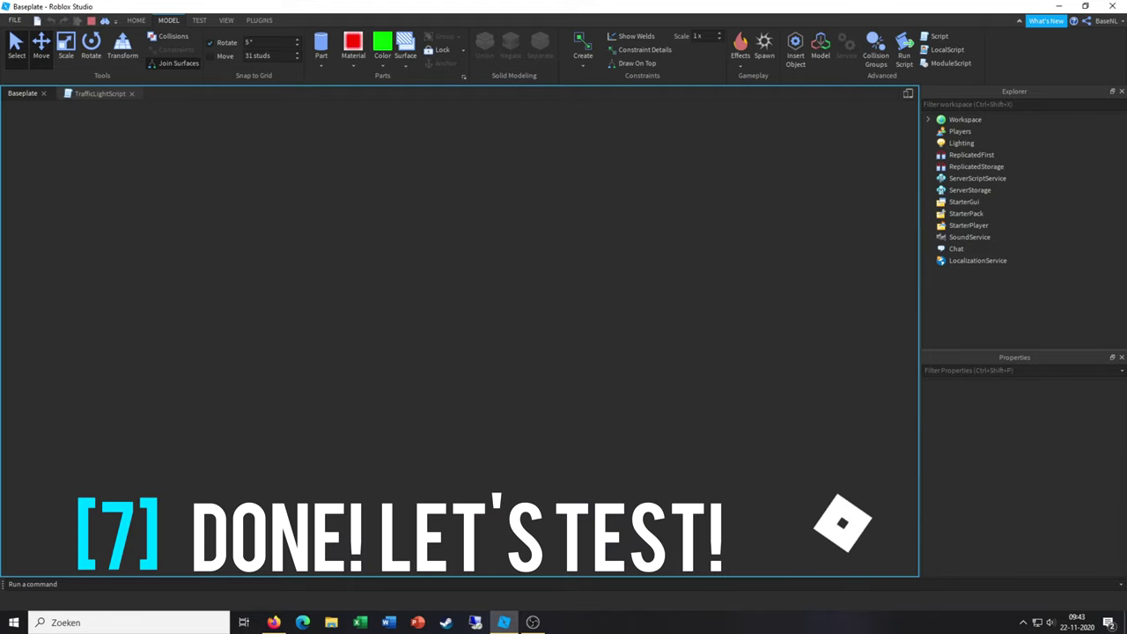
Walk the avatar across the baseplate while the traffic light glows green
key(s)
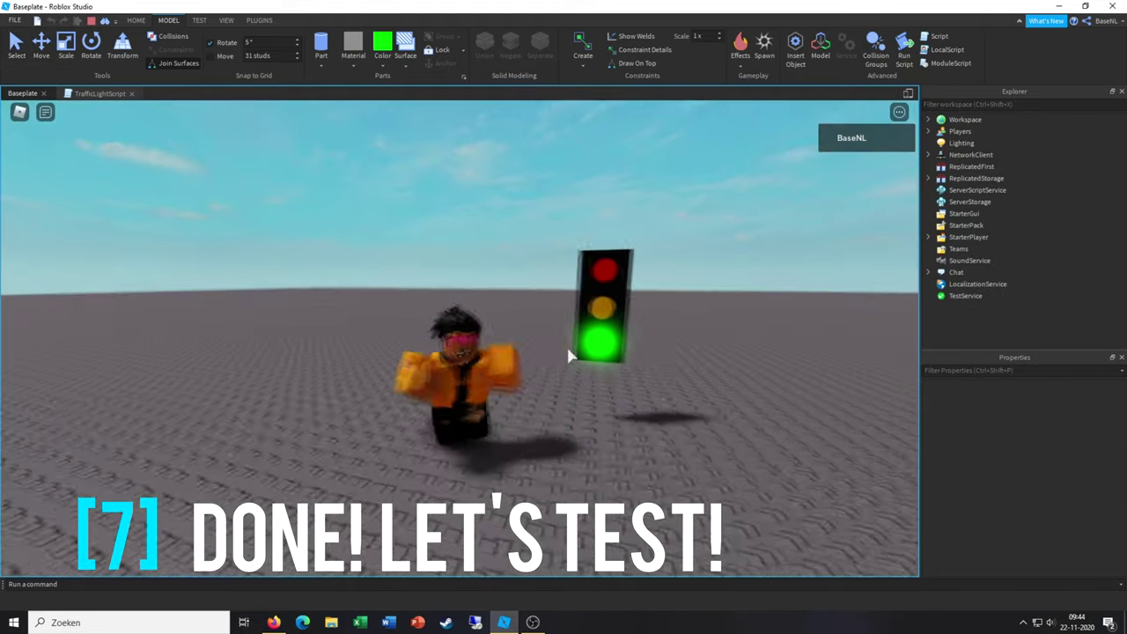